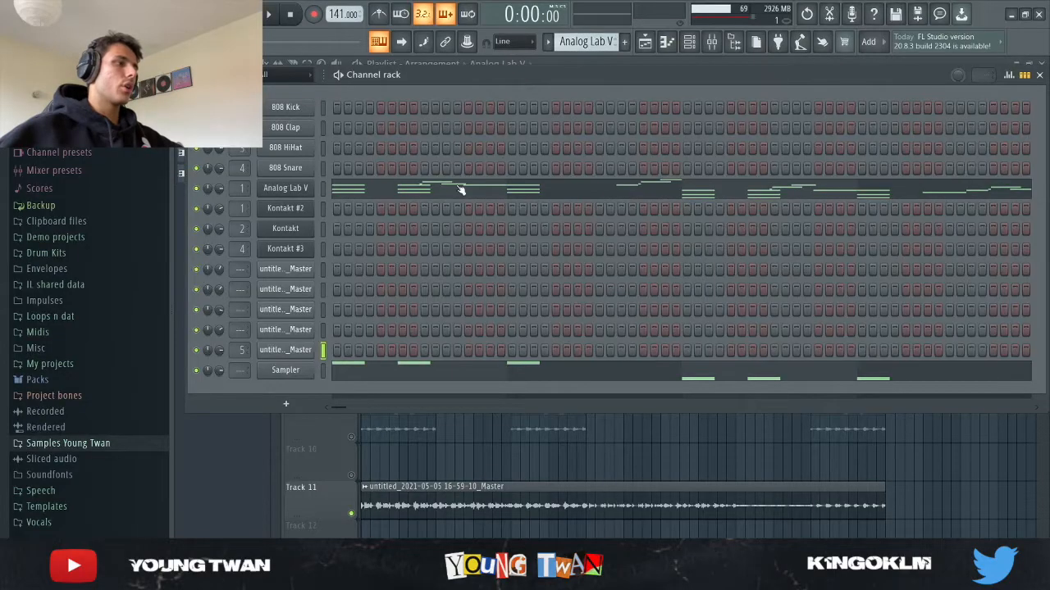
Play the Analog Lab V melody from its piano roll and check its signal in the mixer.
left_click(445, 189)
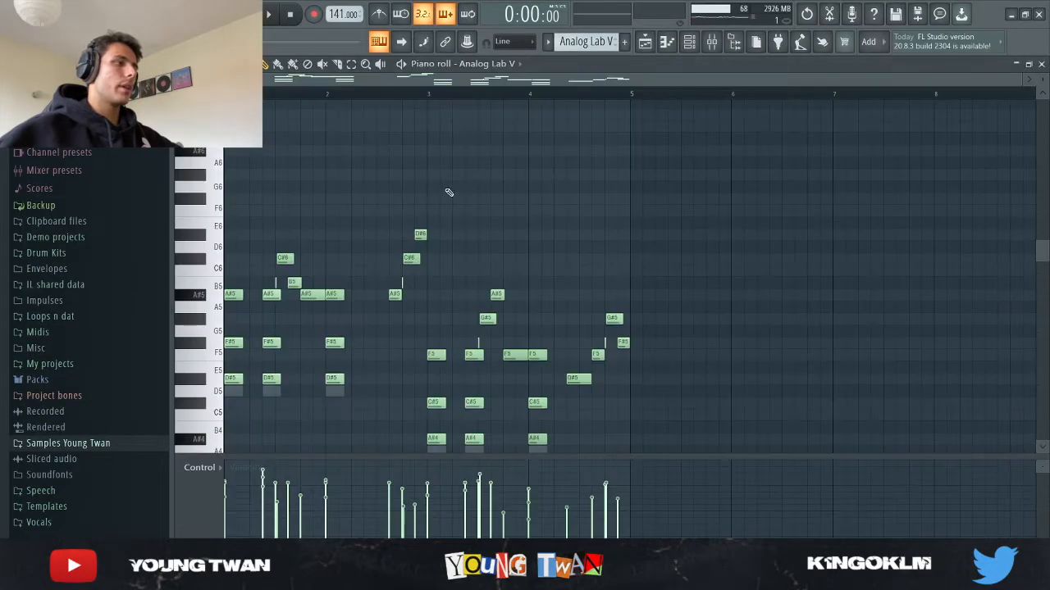
scroll(635, 259, "down", 1)
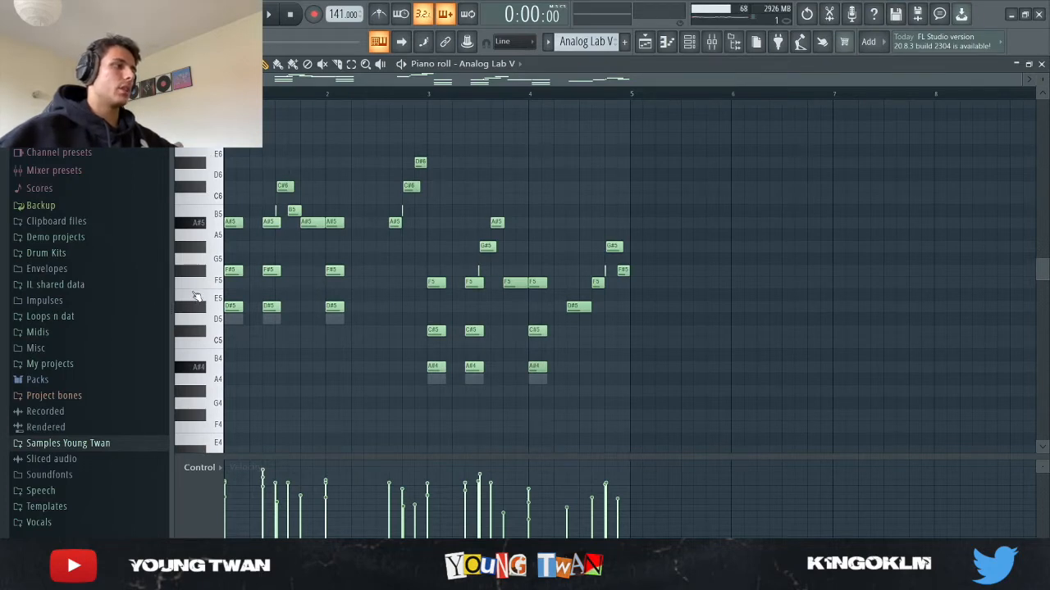
scroll(196, 296, "up", 1)
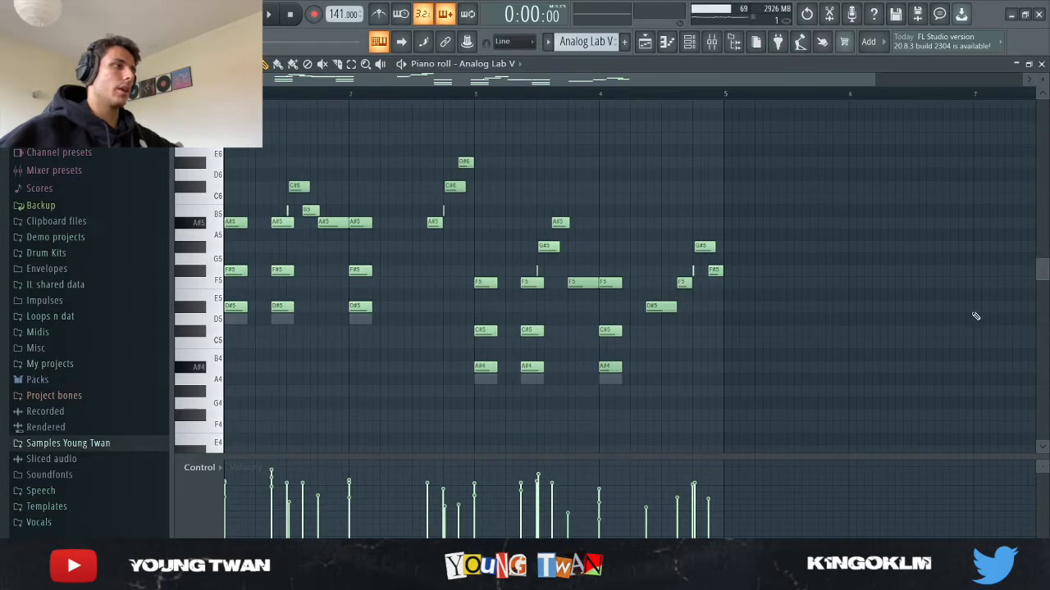
key("space")
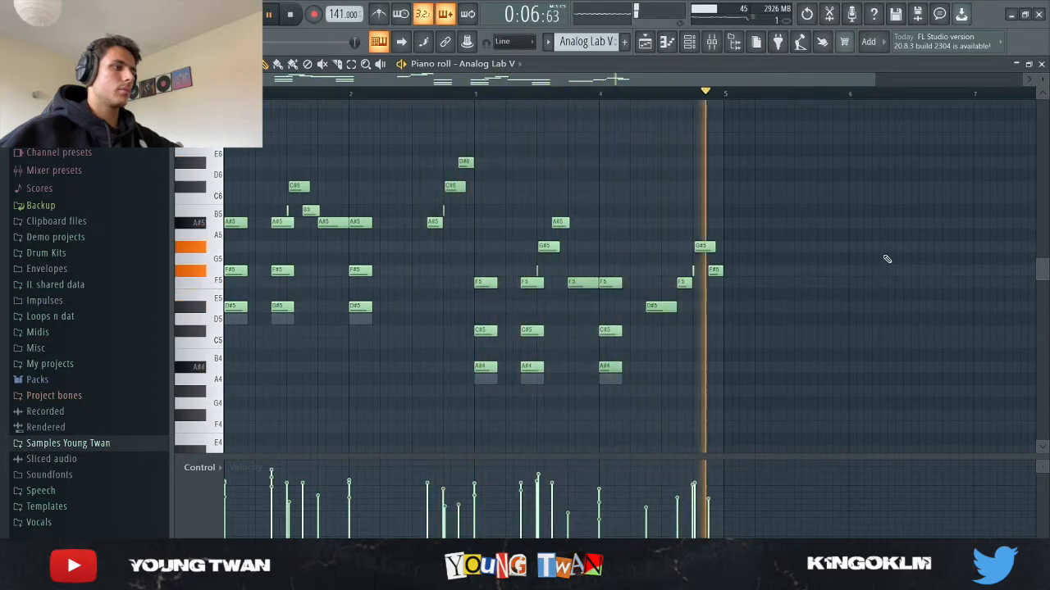
left_click(712, 44)
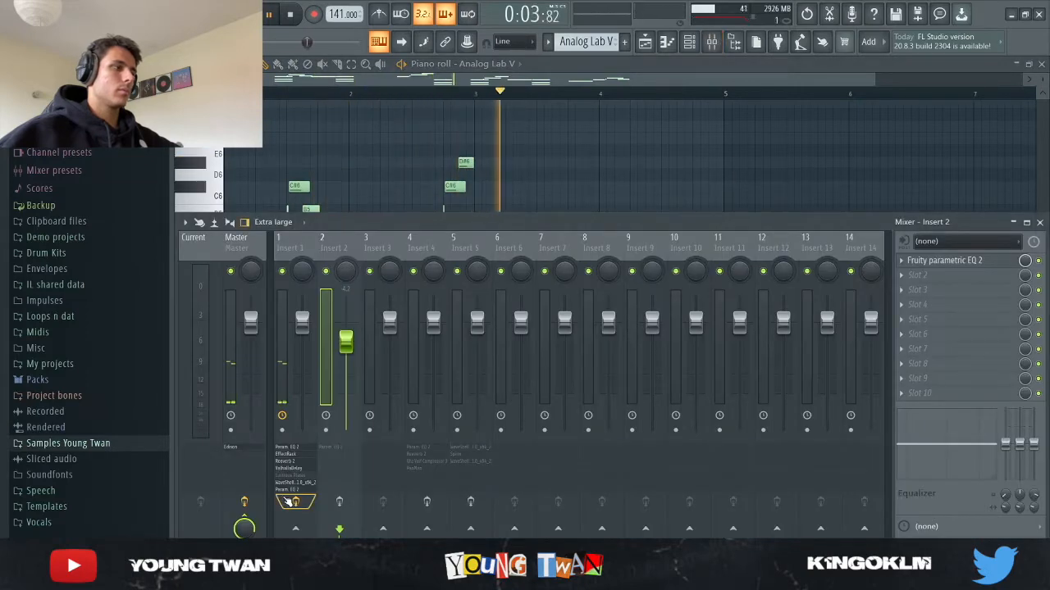
key("space")
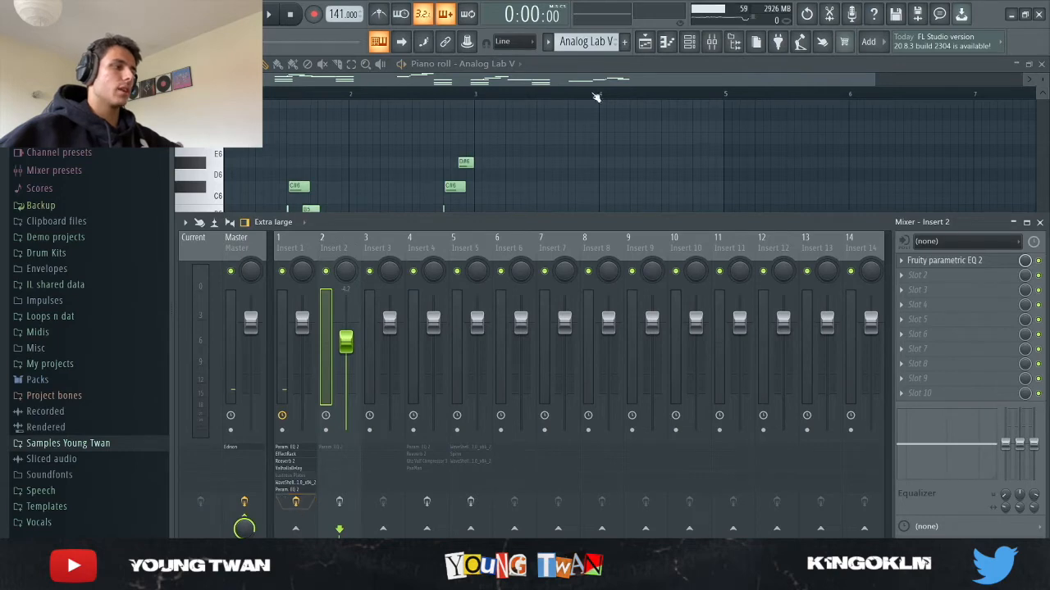
Inspect the Analog Lab V instrument and its loaded preset from the channel rack, and close it.
left_click(689, 42)
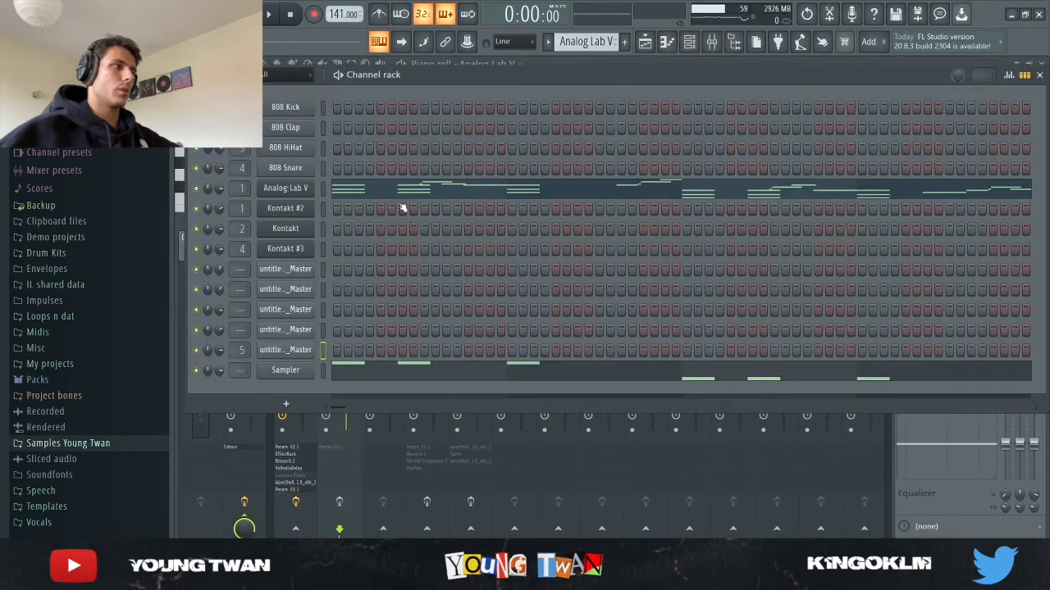
left_click(286, 188)
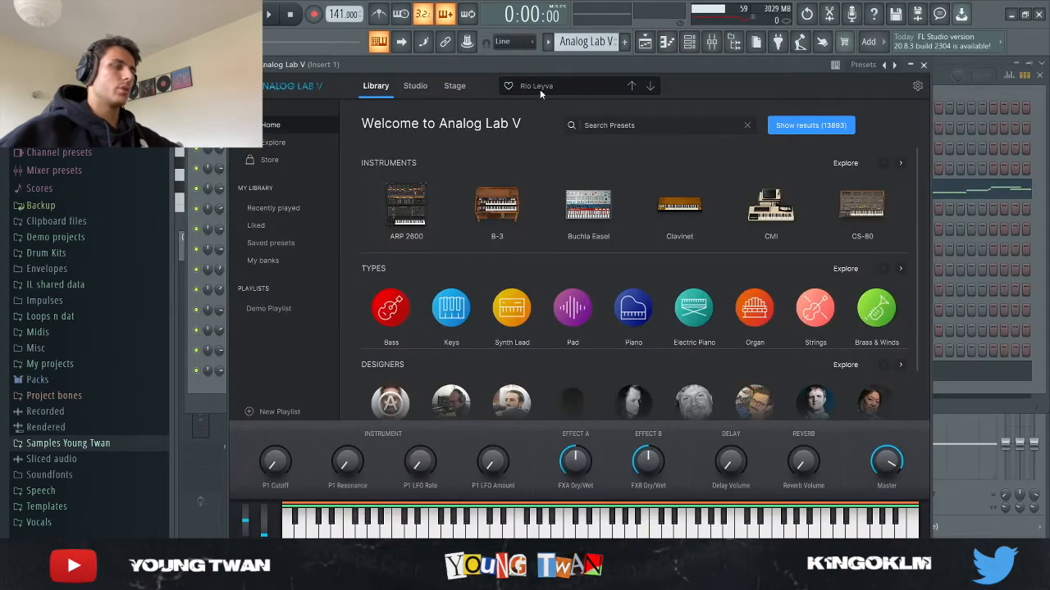
left_click(220, 404)
left_click(304, 191)
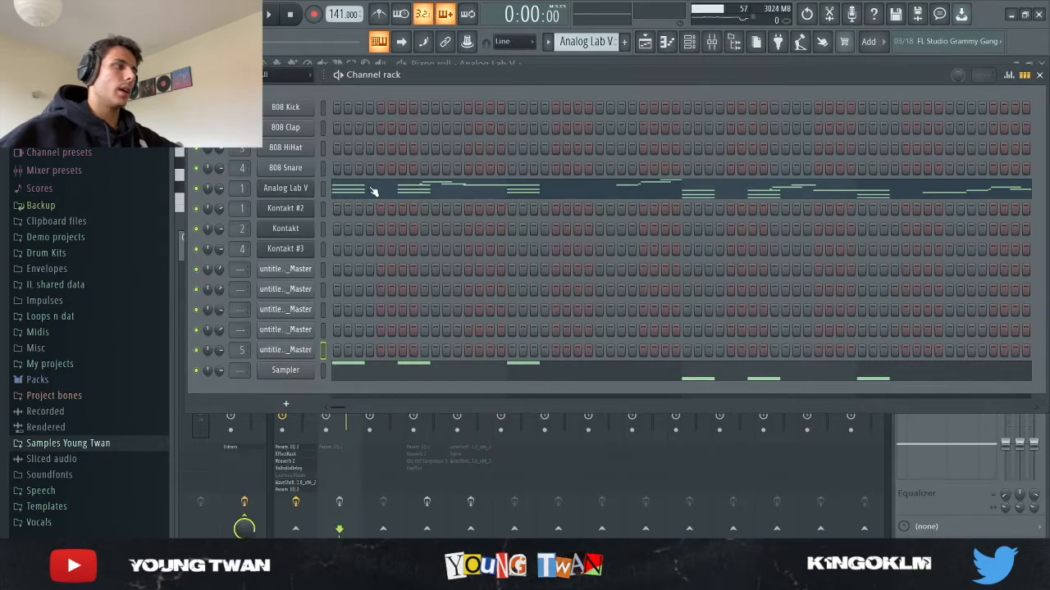
Examine the first Fruity parametric EQ 2 and the EffectRack on mixer Insert 1.
left_click(236, 533)
left_click(307, 248)
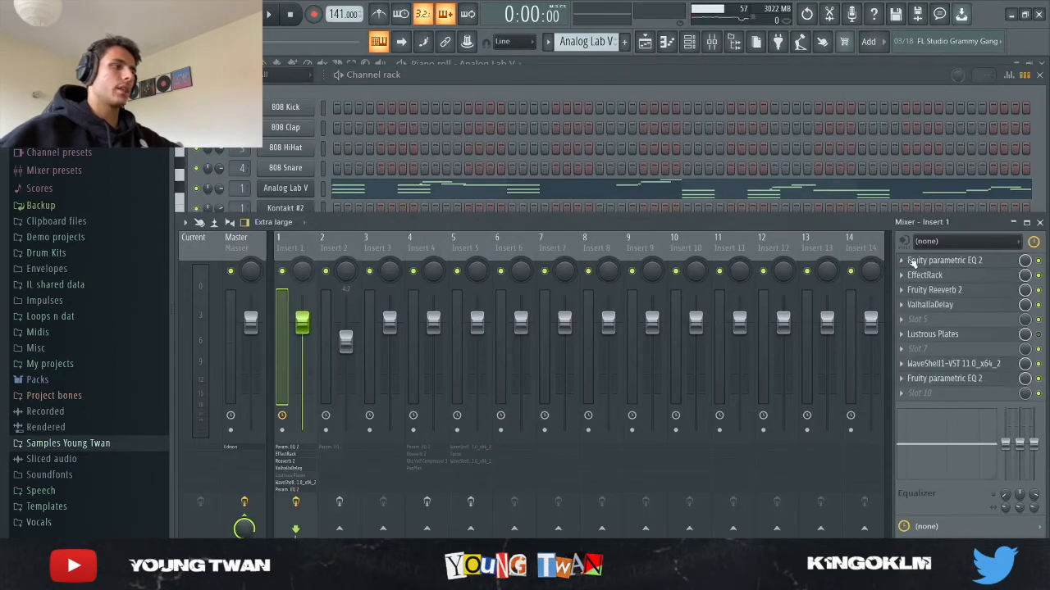
left_click(958, 262)
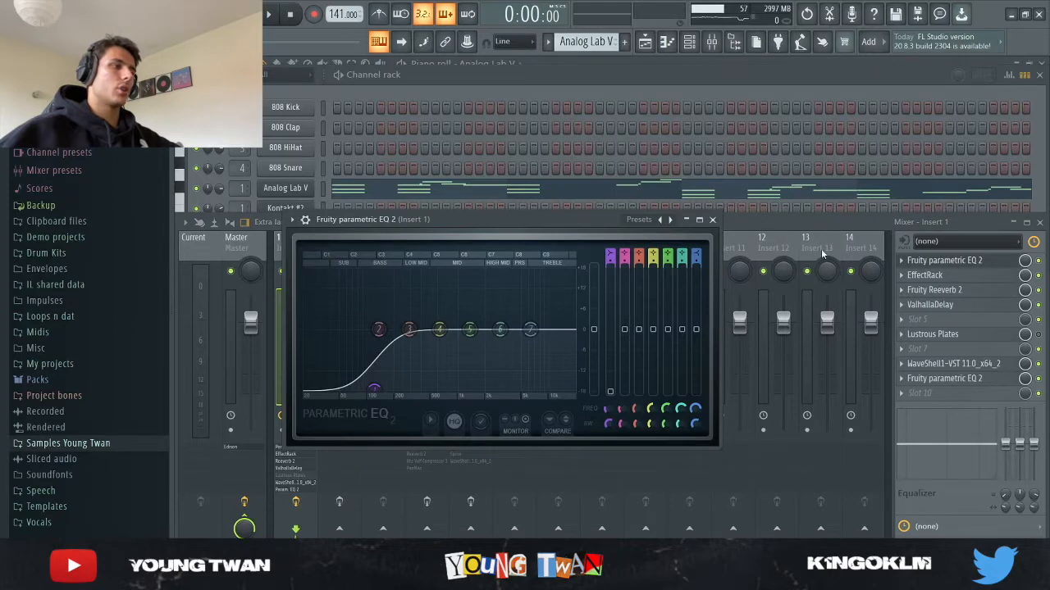
left_click(711, 220)
left_click(945, 275)
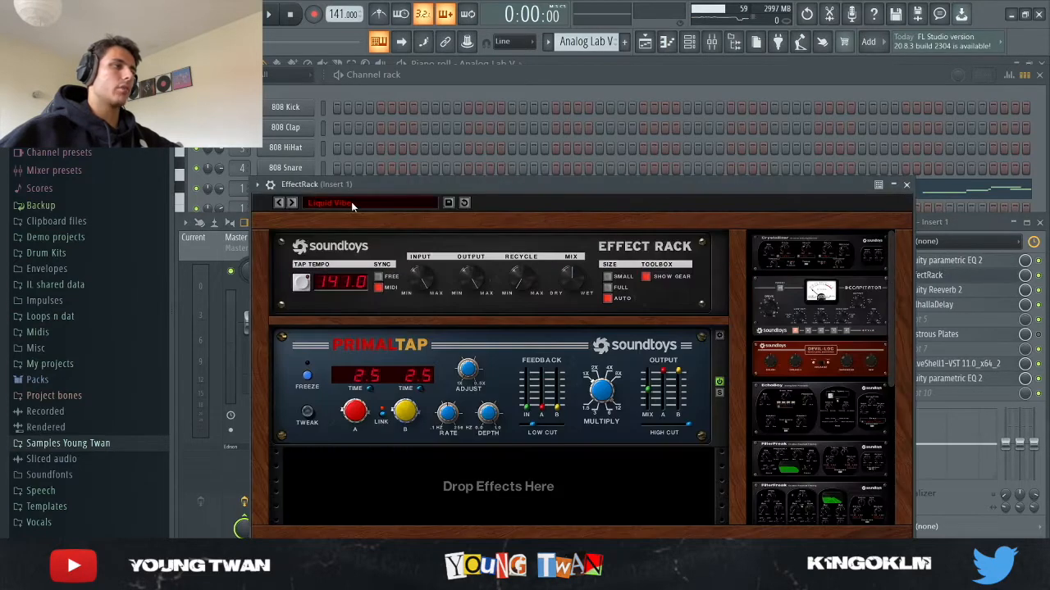
left_click(906, 184)
Examine the Fruity Reeverb 2 and ValhallaDelay settings on Insert 1.
left_click(942, 290)
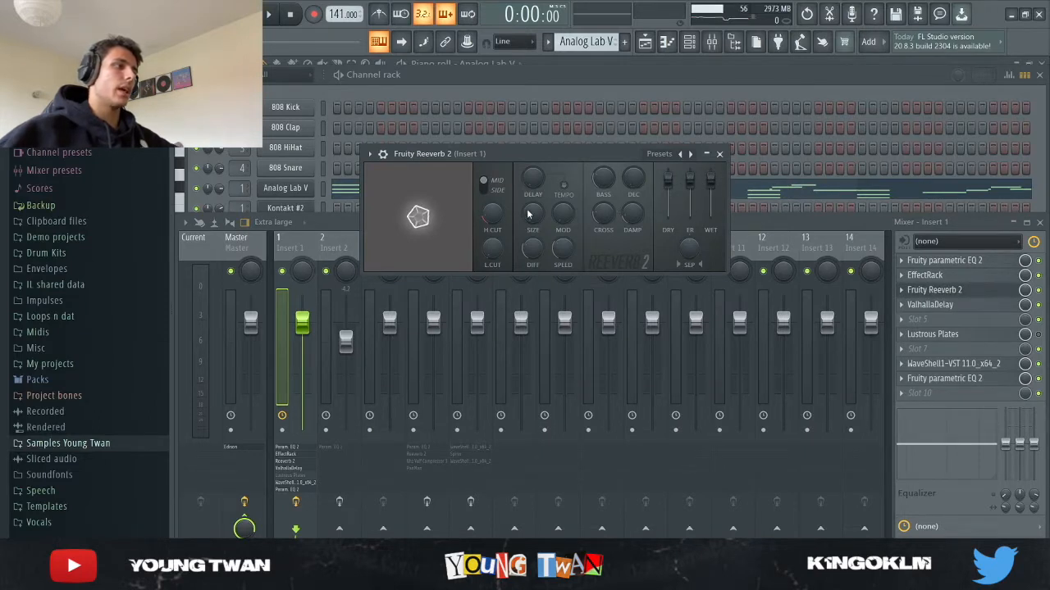
left_click(719, 154)
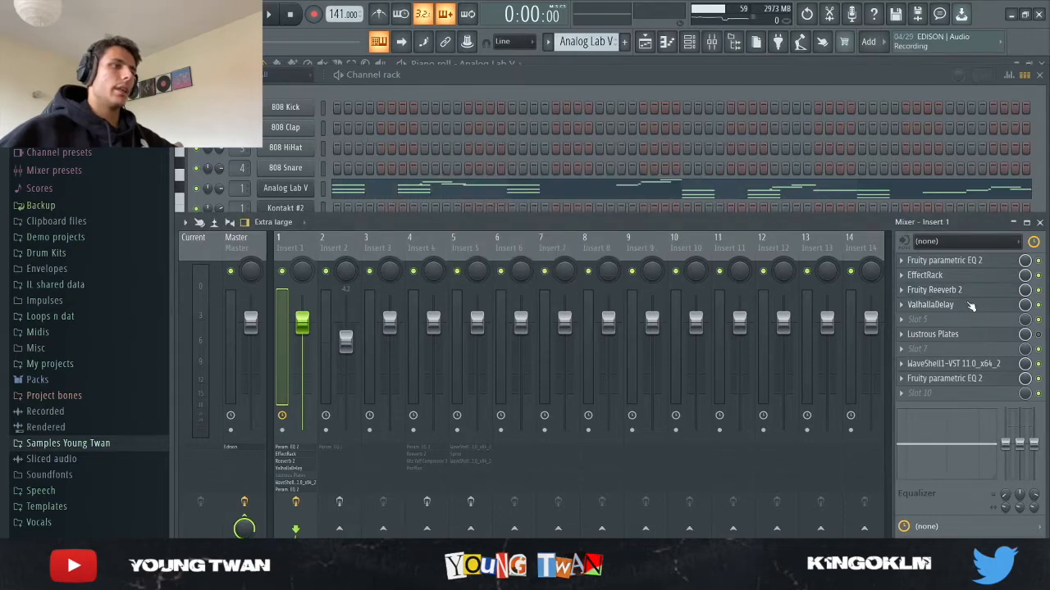
left_click(970, 305)
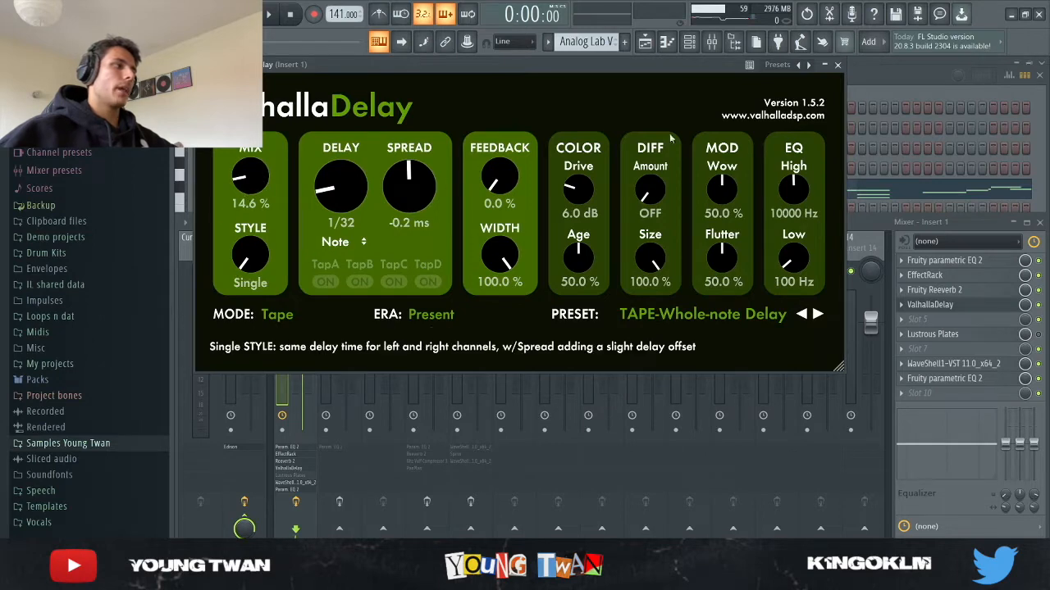
left_click(838, 65)
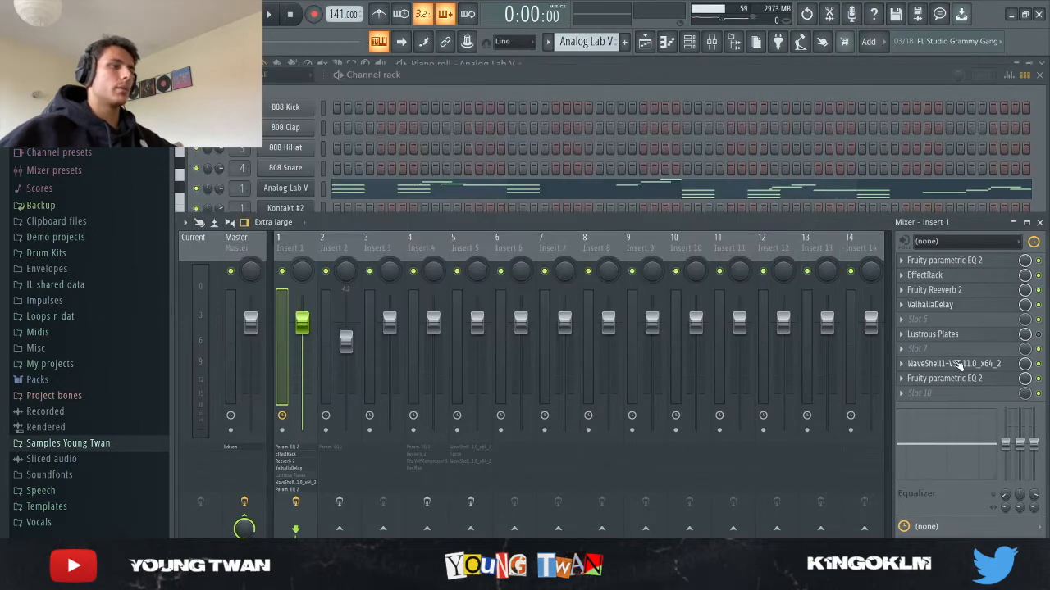
Examine the S1 Stereo Imager and the last Fruity parametric EQ 2 on Insert 1.
left_click(959, 364)
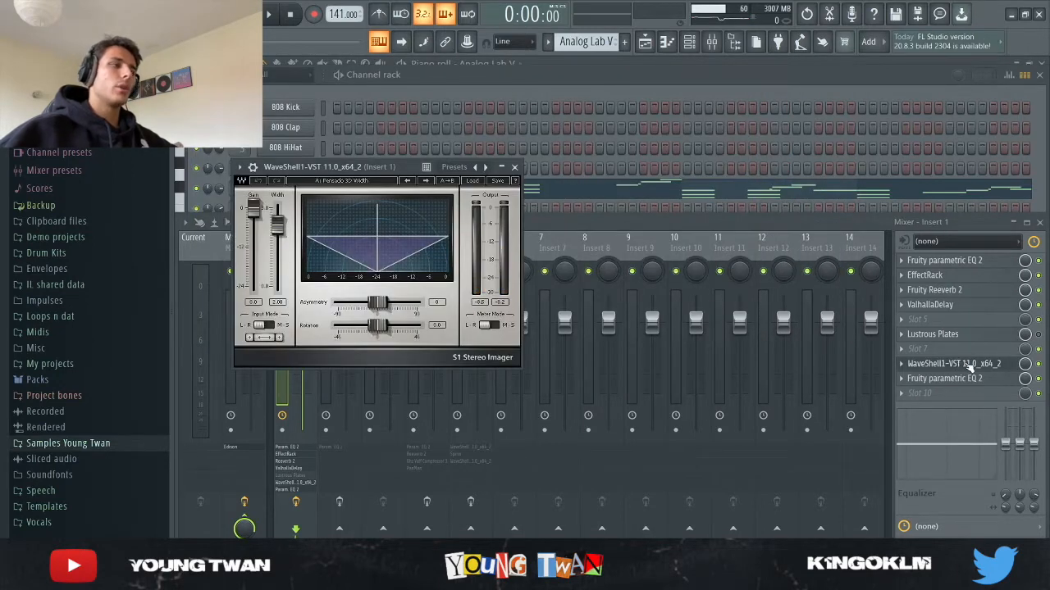
left_click(964, 365)
left_click(967, 378)
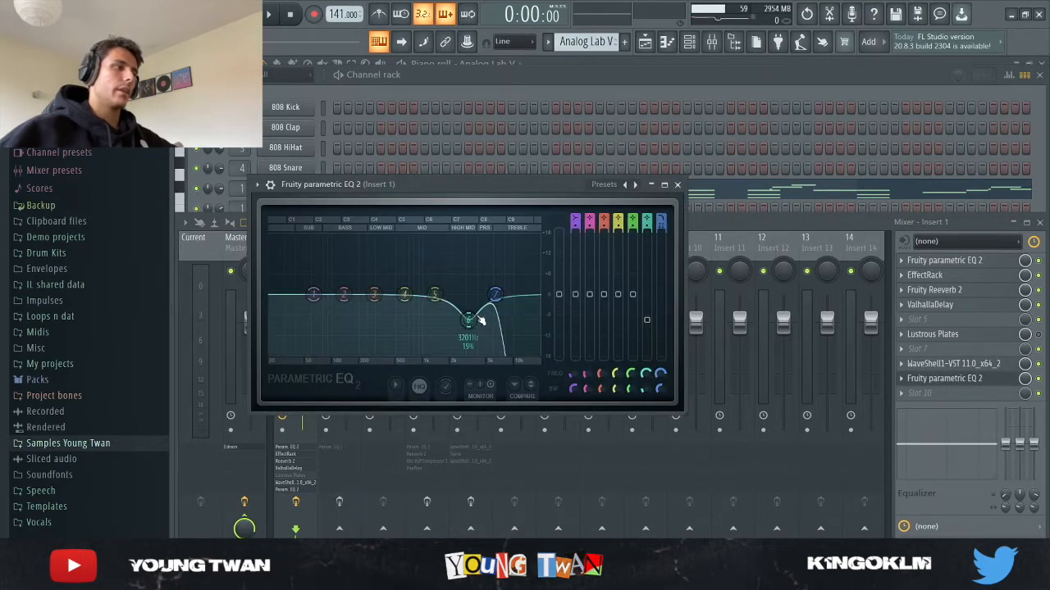
left_click(677, 185)
Switch to the Kontakt #2 pattern in the channel rack and inspect its Mallet Flux instrument.
left_click(478, 84)
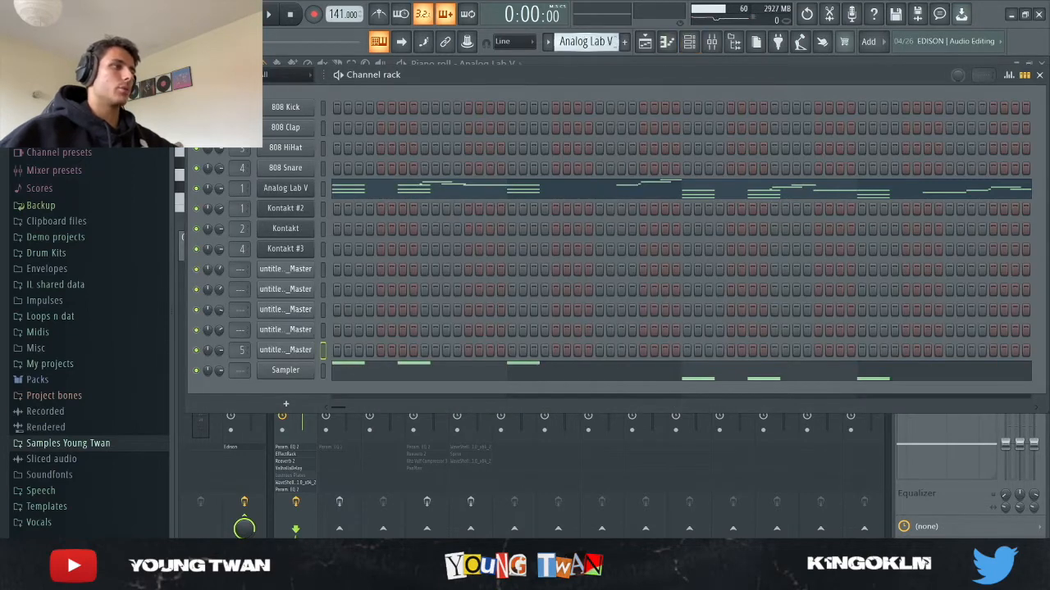
scroll(609, 44, "down", 1)
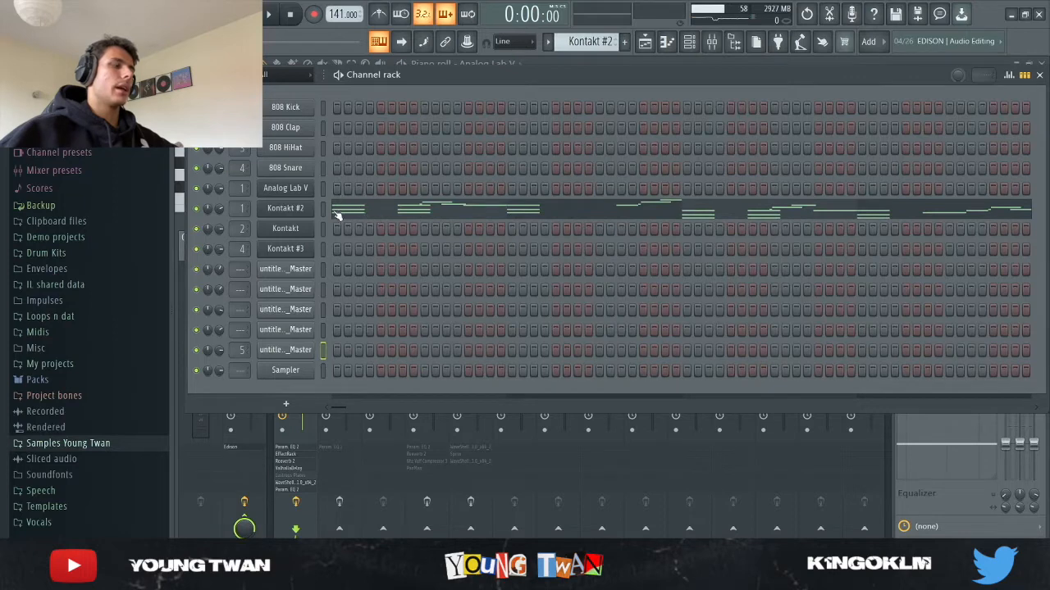
left_click(285, 209)
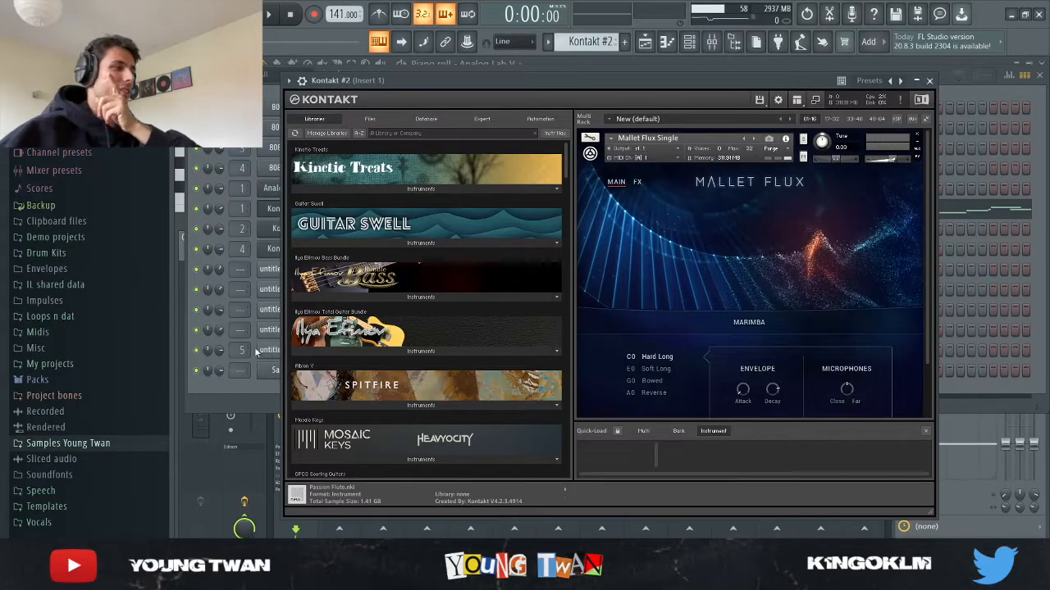
left_click(256, 352)
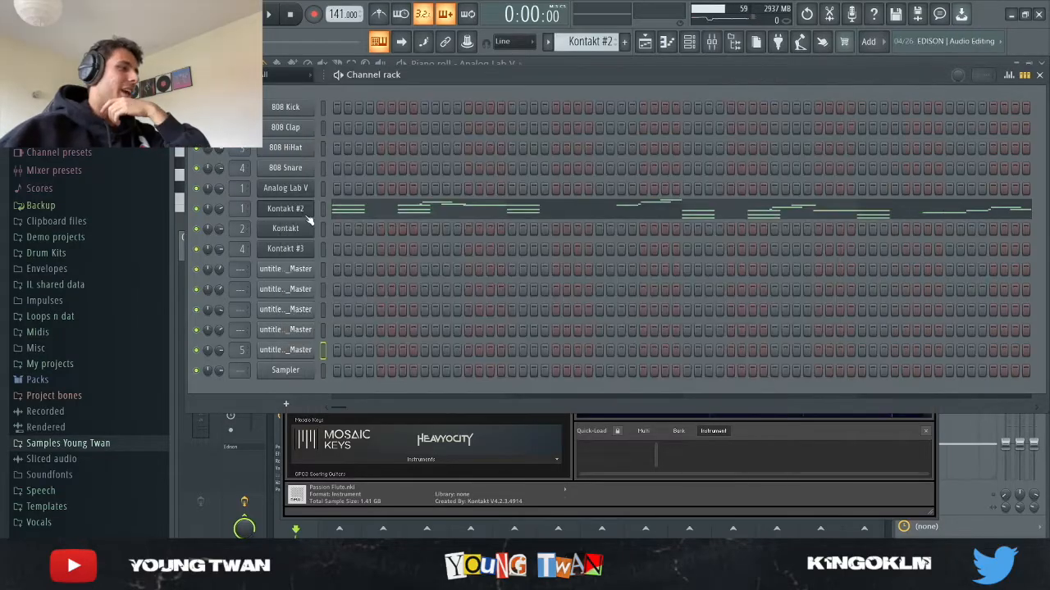
left_click(306, 215)
Review the Kontakt #2 notes in the piano roll and play them while checking Insert 1 in the mixer.
left_click(350, 211)
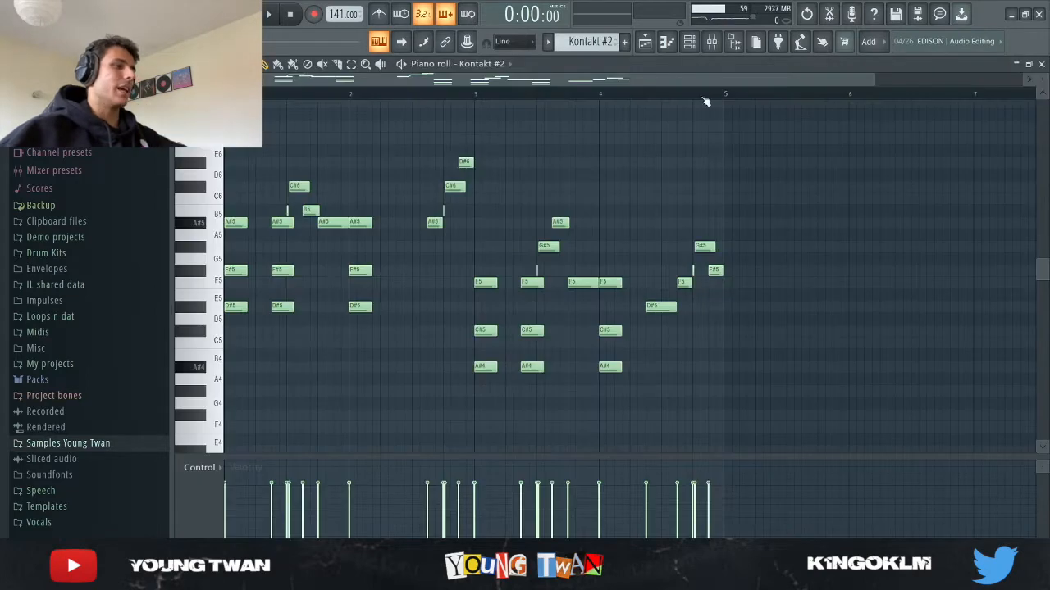
left_click(711, 41)
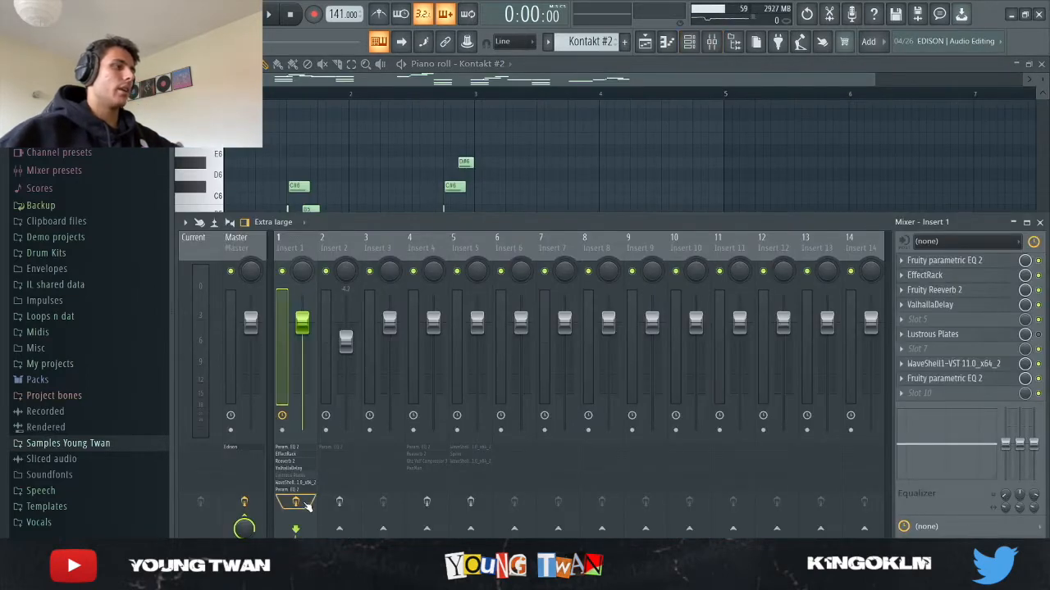
key("F9")
key("space")
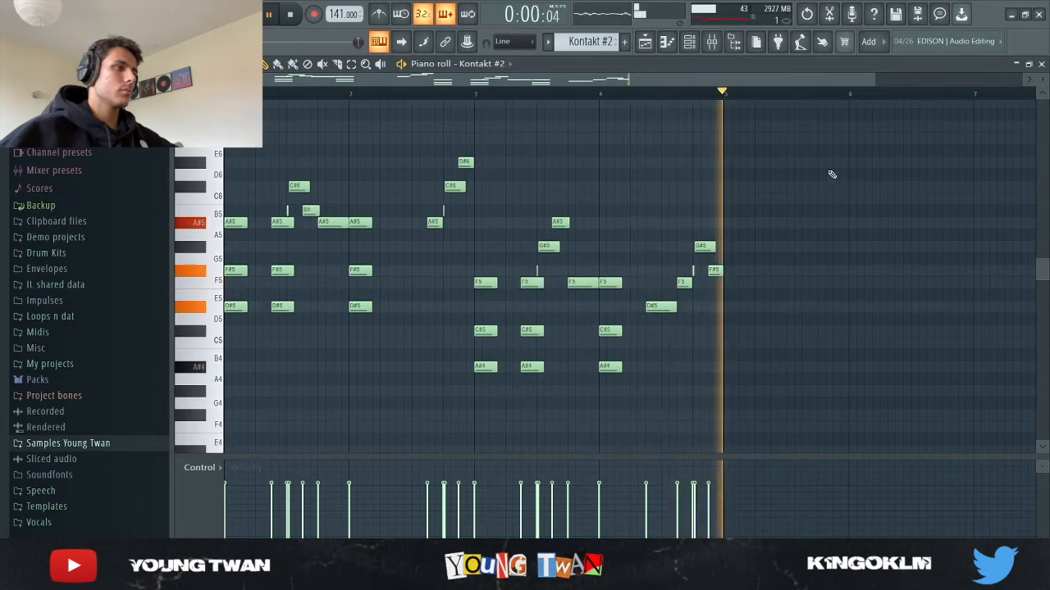
left_click(706, 43)
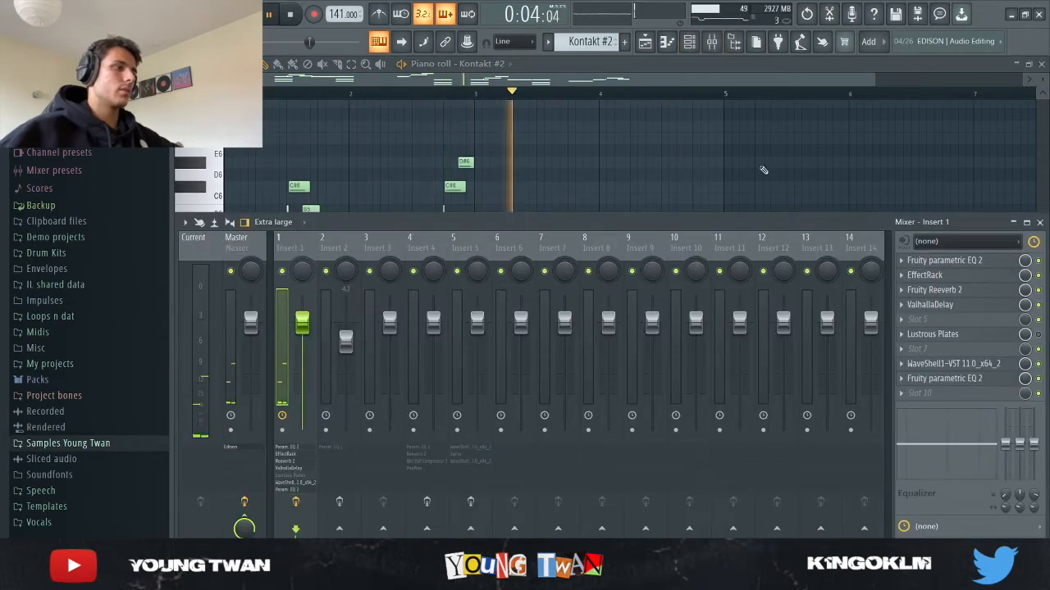
key("F9")
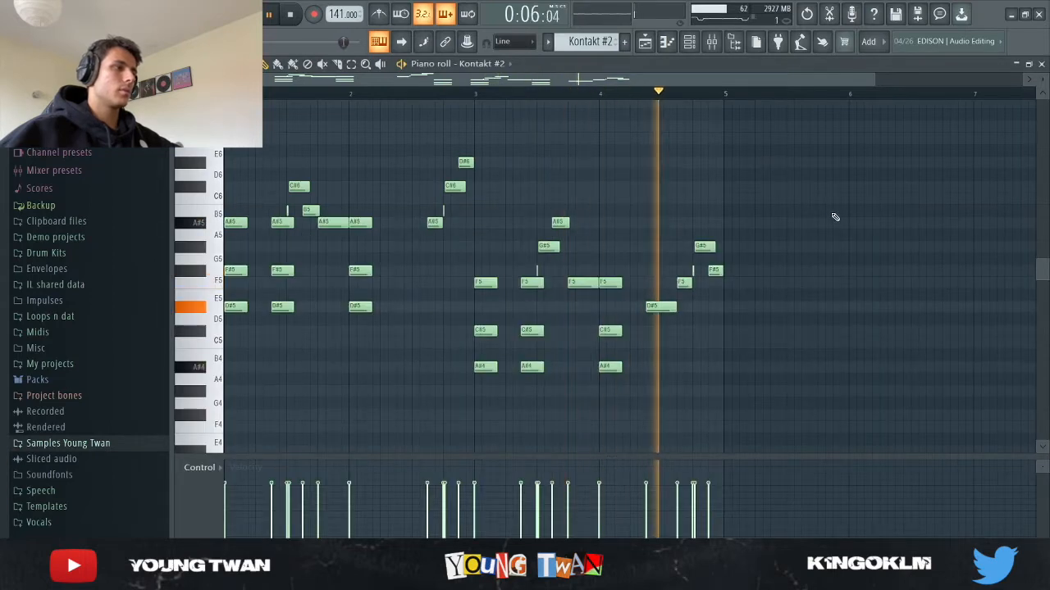
left_click(687, 44)
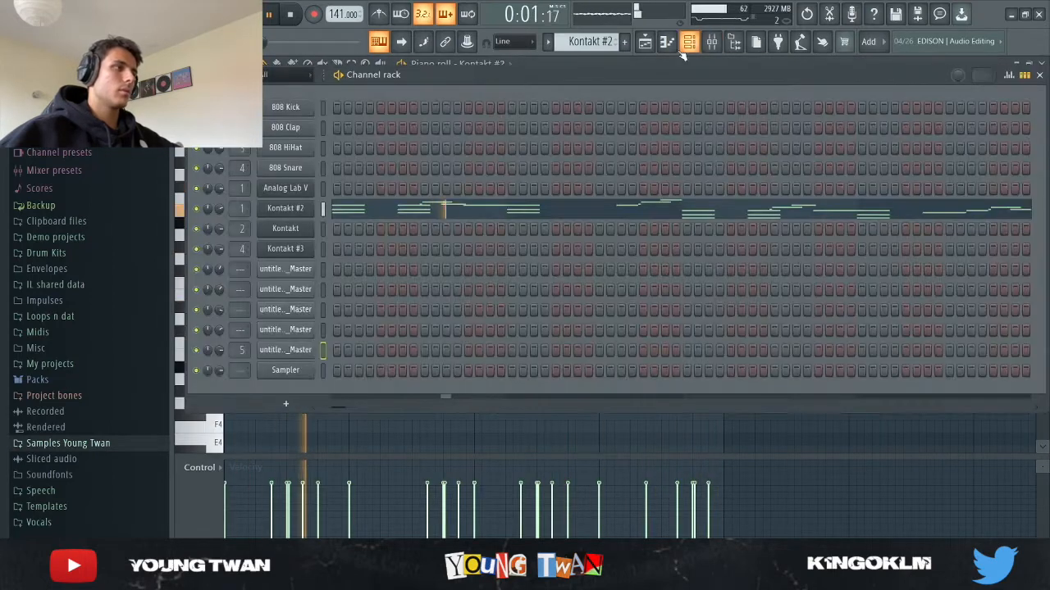
key("space")
Switch to the Kontakt pattern and inspect its Mosaic Keys instrument with the Mellow - Trisolaris (ARP) preset.
scroll(597, 41, "down", 1)
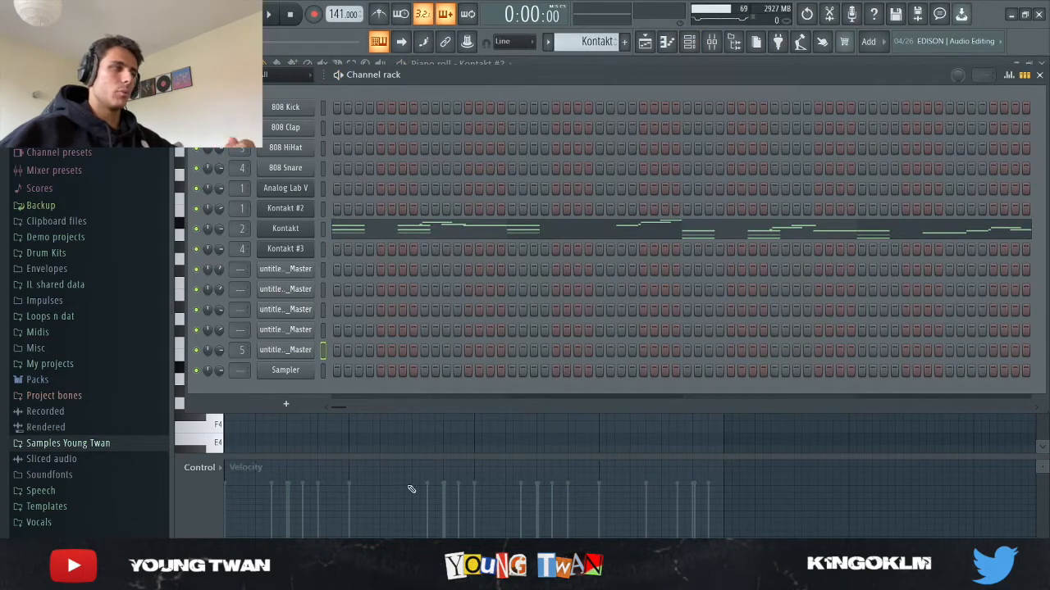
left_click(287, 230)
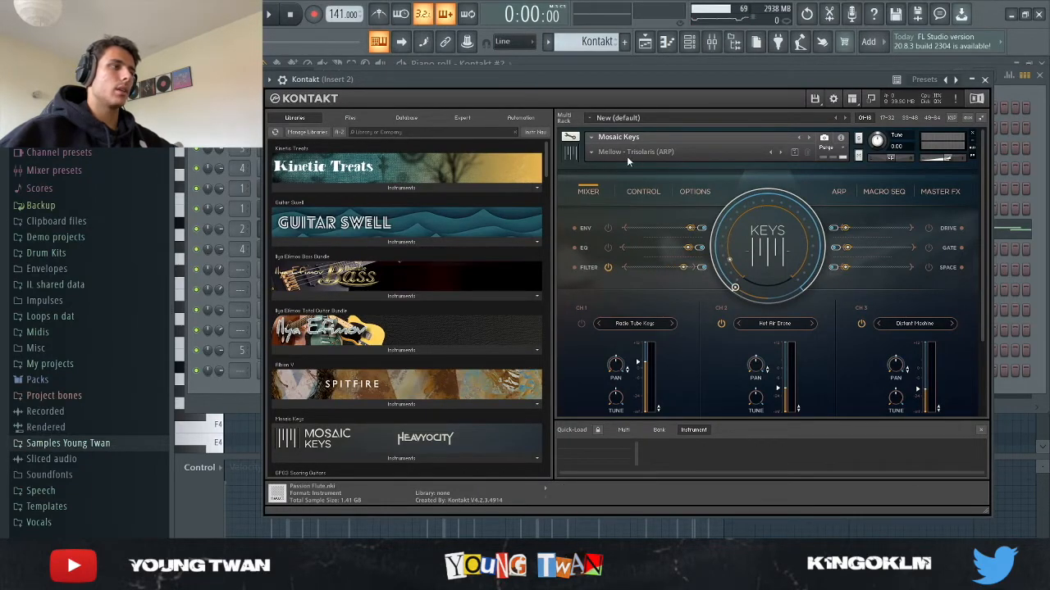
left_click(218, 392)
left_click(302, 230)
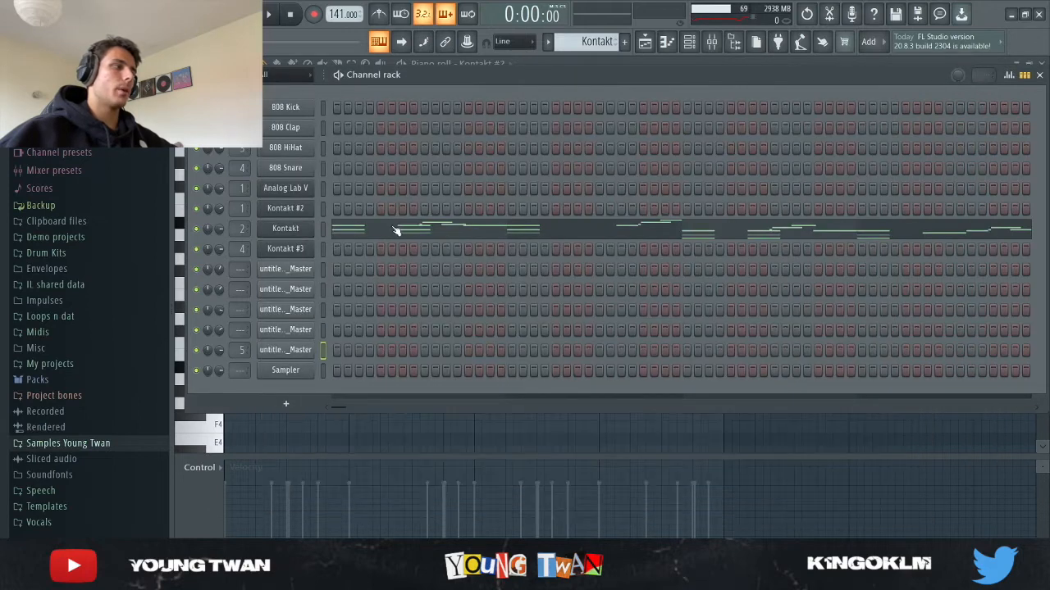
Examine the Kontakt pattern's notes and mixer Insert 2, and return to the Mosaic Keys instrument.
left_click(405, 231)
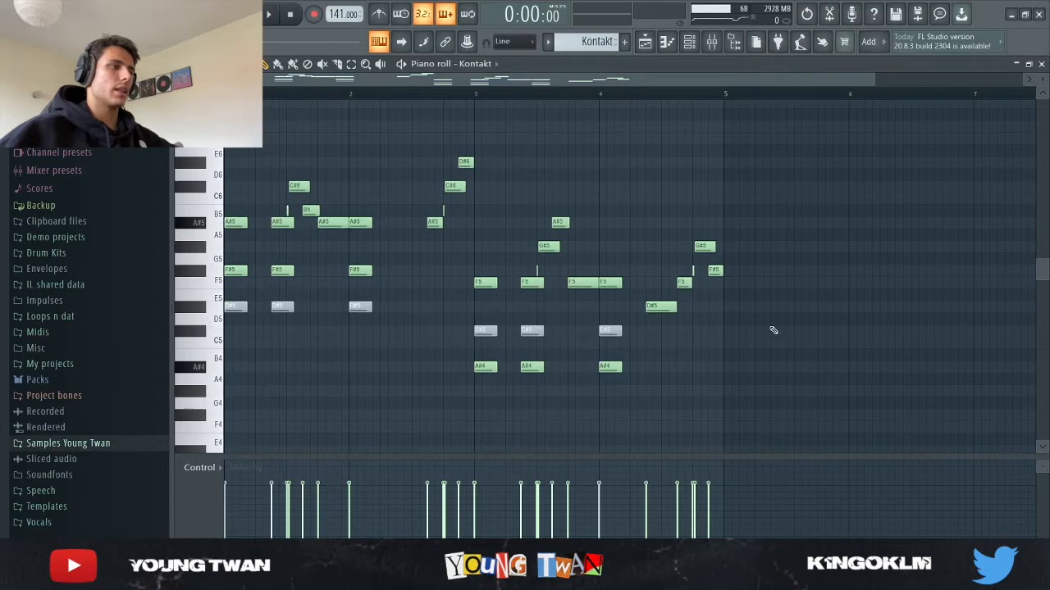
left_click(712, 43)
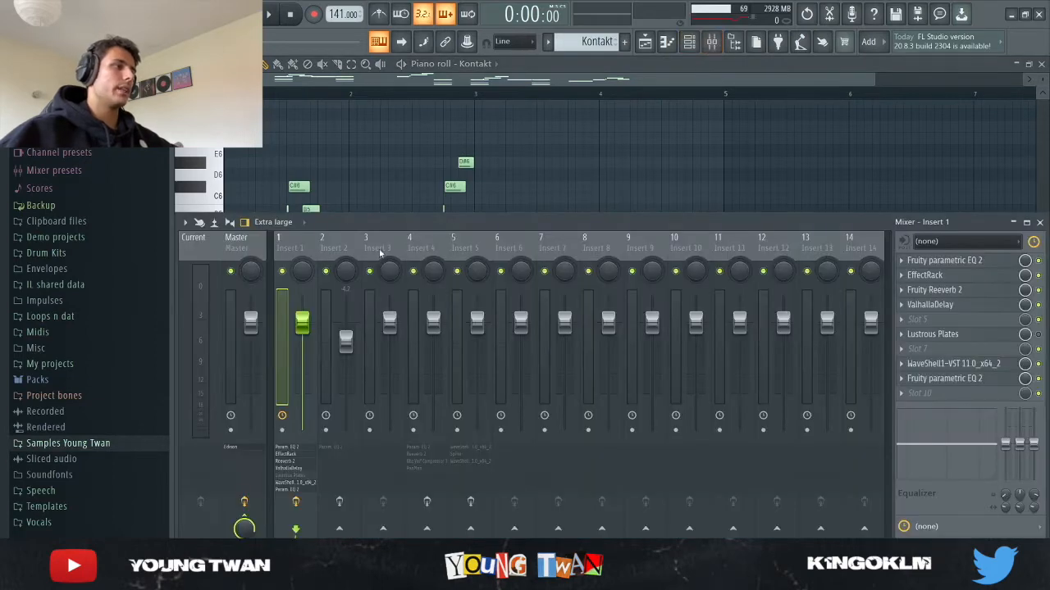
left_click(346, 250)
left_click(689, 116)
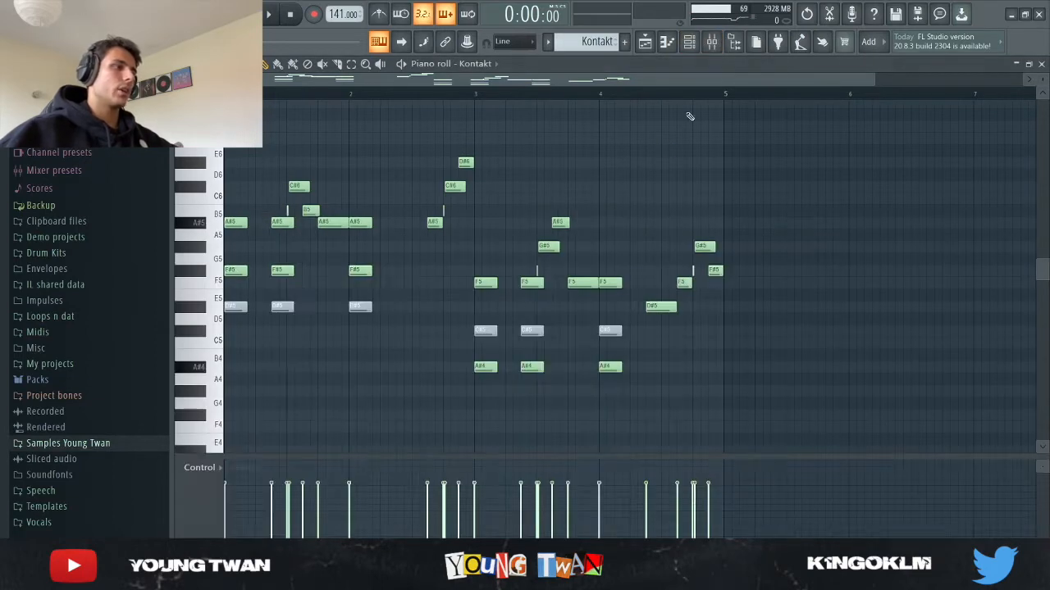
left_click(693, 37)
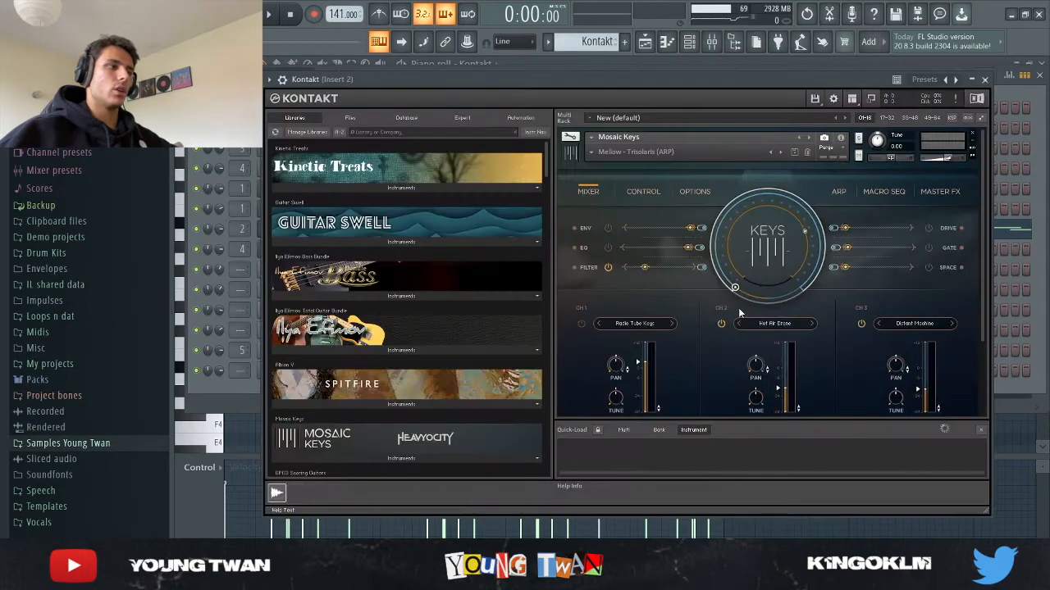
Inspect the Mosaic Keys Master FX and Mixer pages, and return to the Kontakt pattern's notes in the piano roll.
left_click(943, 192)
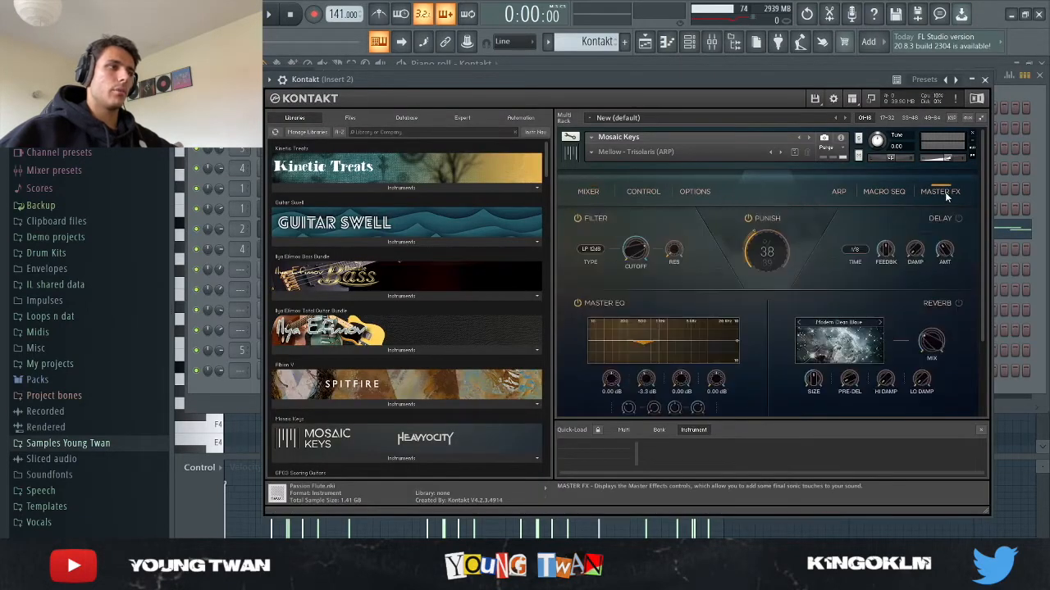
left_click(588, 192)
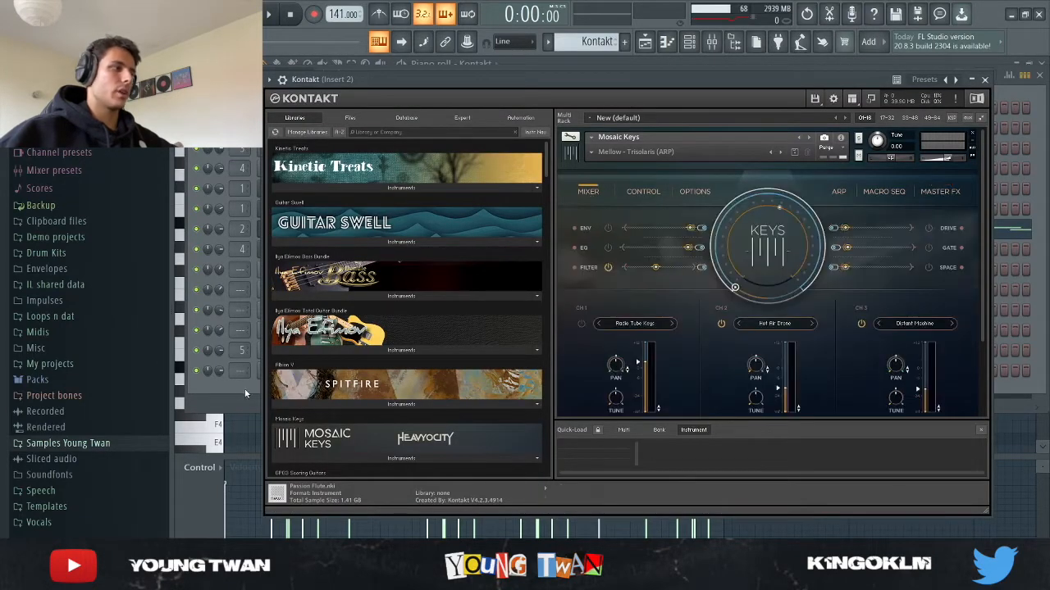
left_click(254, 232)
left_click(354, 231)
left_click(372, 231)
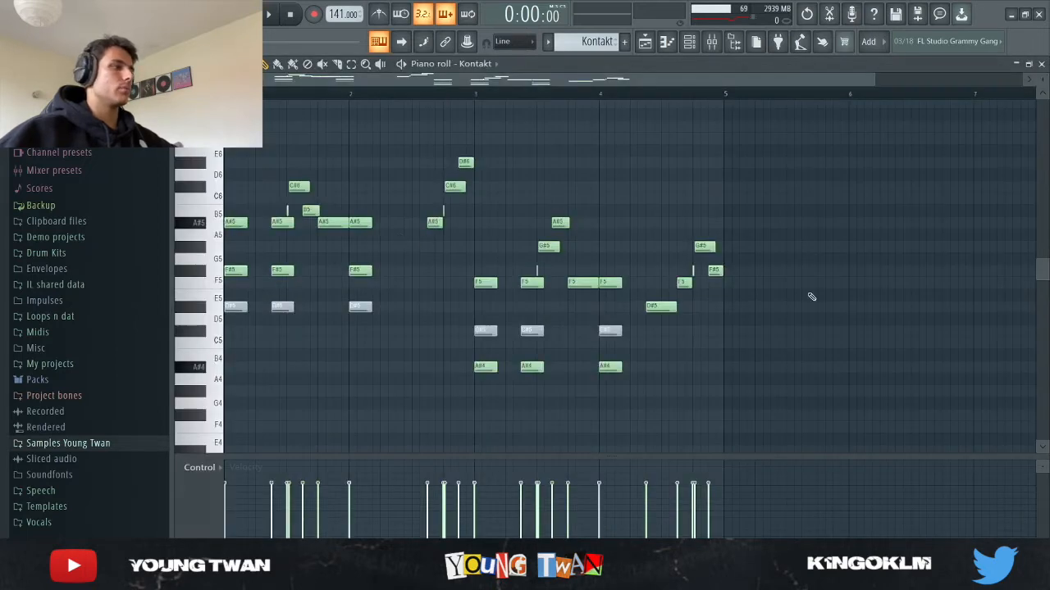
Check the Fruity parametric EQ 2 on mixer Insert 2 and play back the Kontakt pattern.
left_click(711, 43)
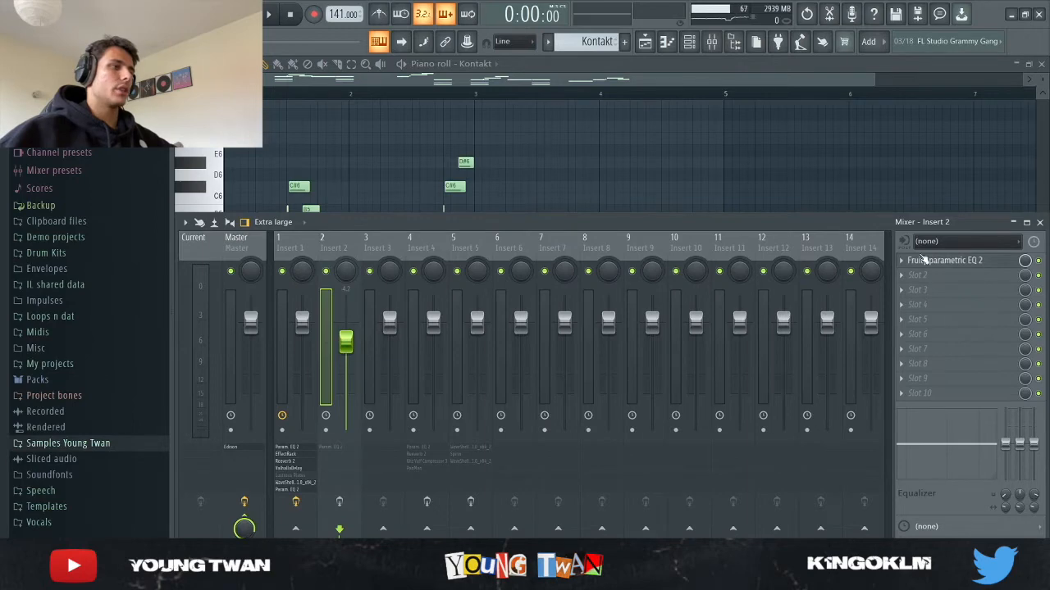
left_click(949, 261)
left_click(959, 262)
left_click(748, 176)
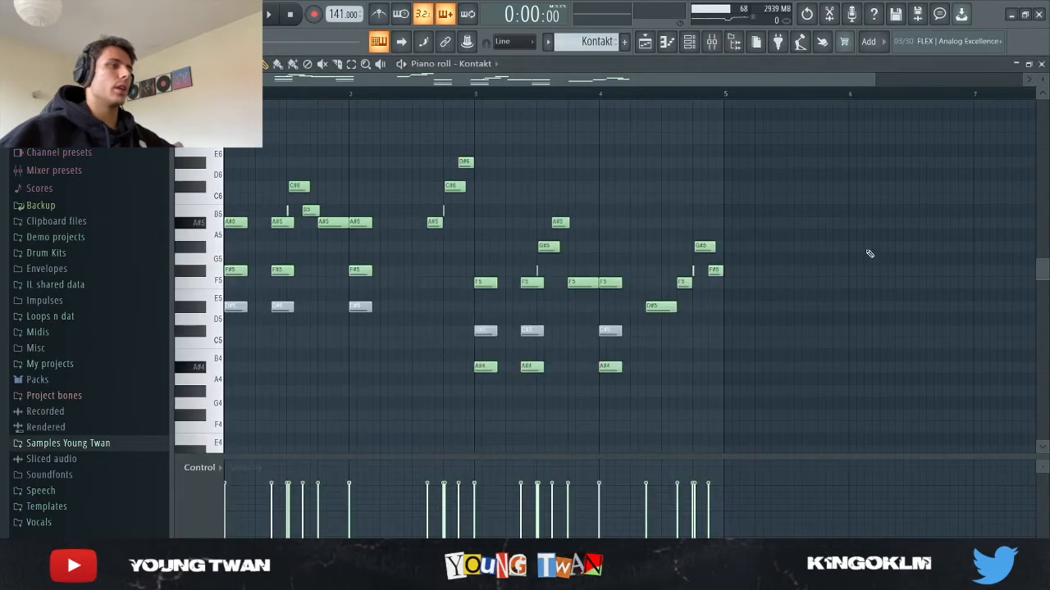
key("space")
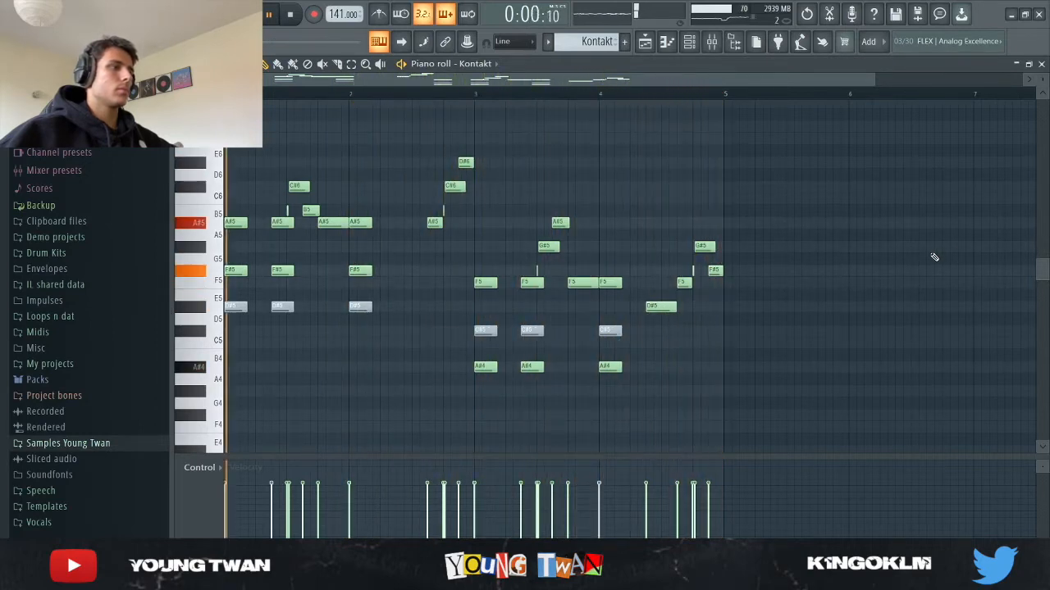
key("space")
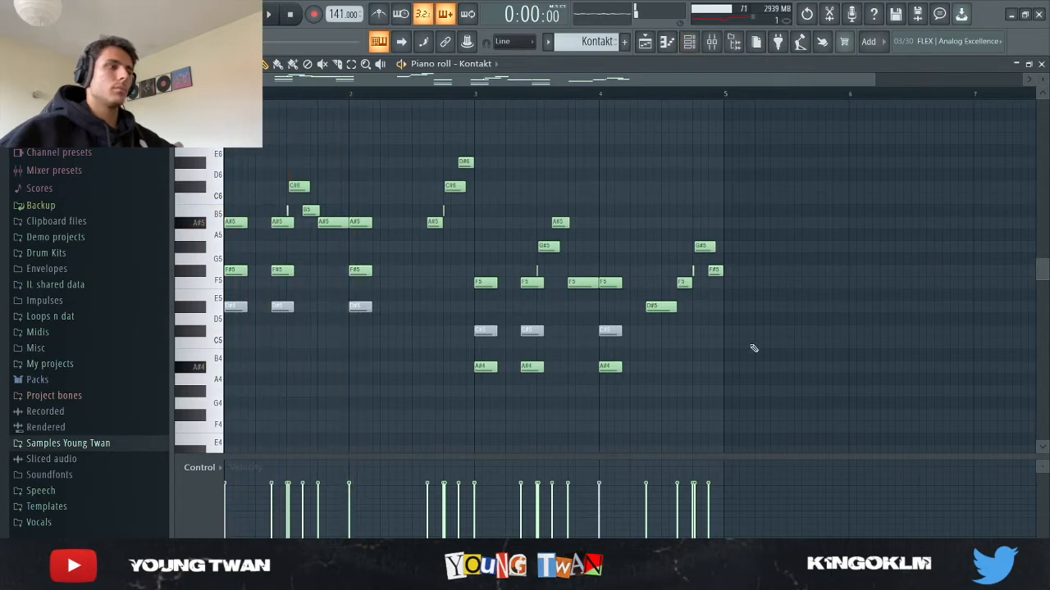
Switch to the Kontakt #3 pattern in the channel rack and inspect its Woodwind Solo Flute Staccatos instrument.
left_click(689, 41)
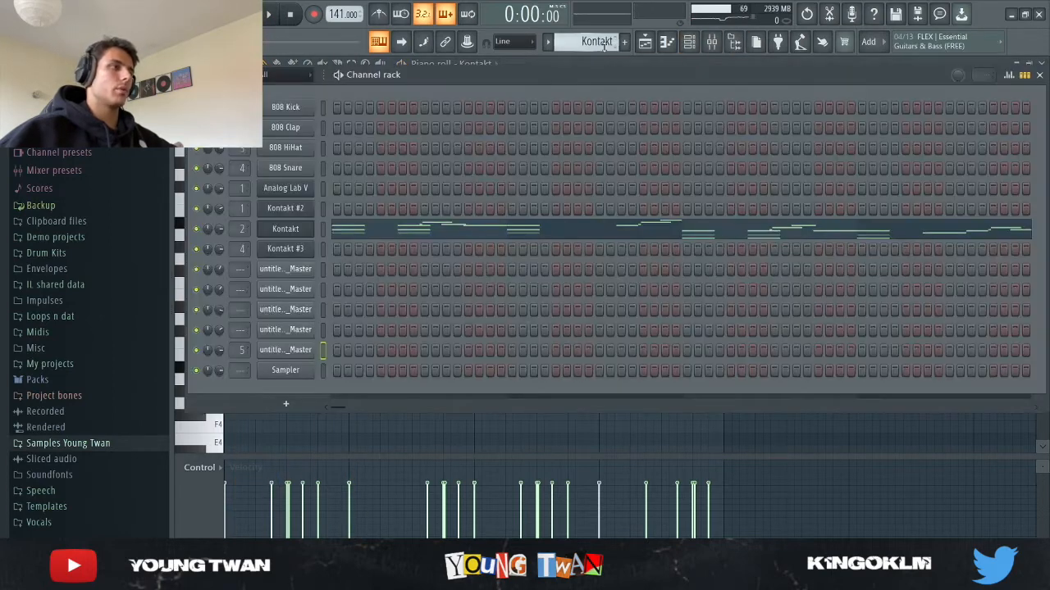
left_click(265, 250)
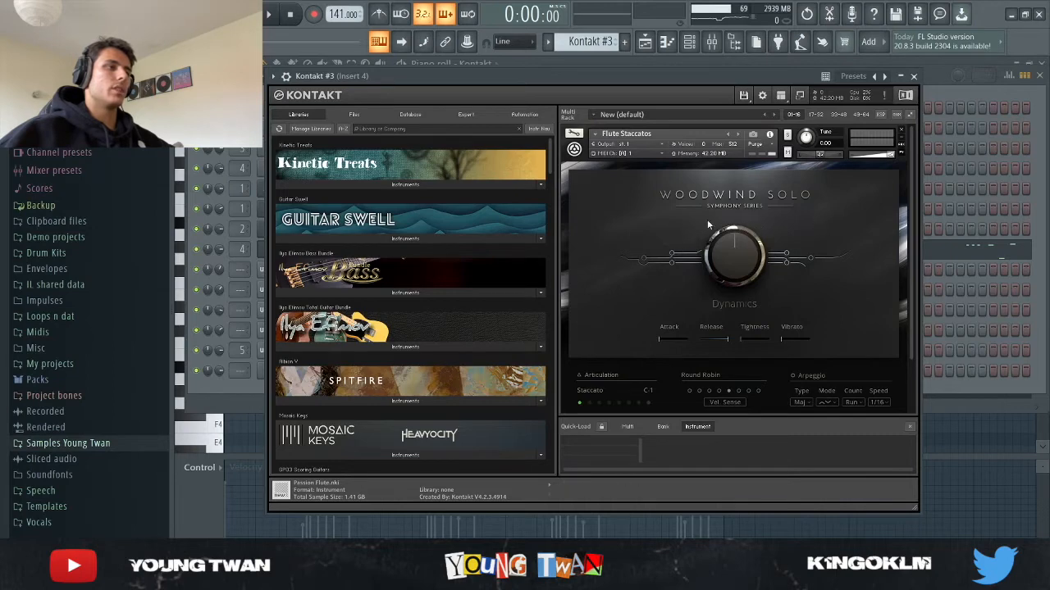
left_click(228, 361)
left_click(293, 250)
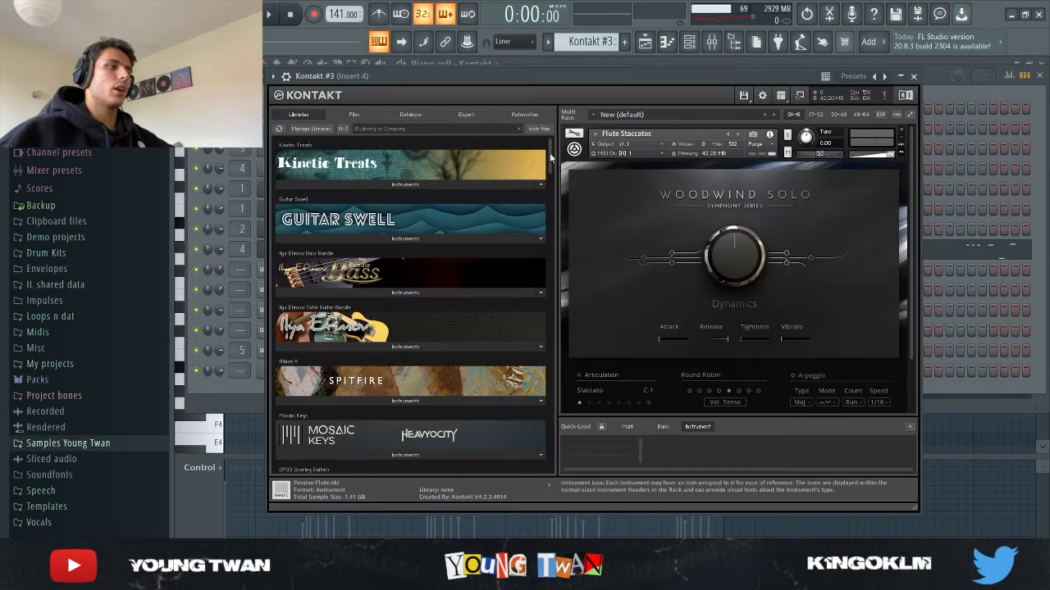
Review the Kontakt #3 flute notes in the piano roll and play them back.
left_click(261, 252)
left_click(525, 248)
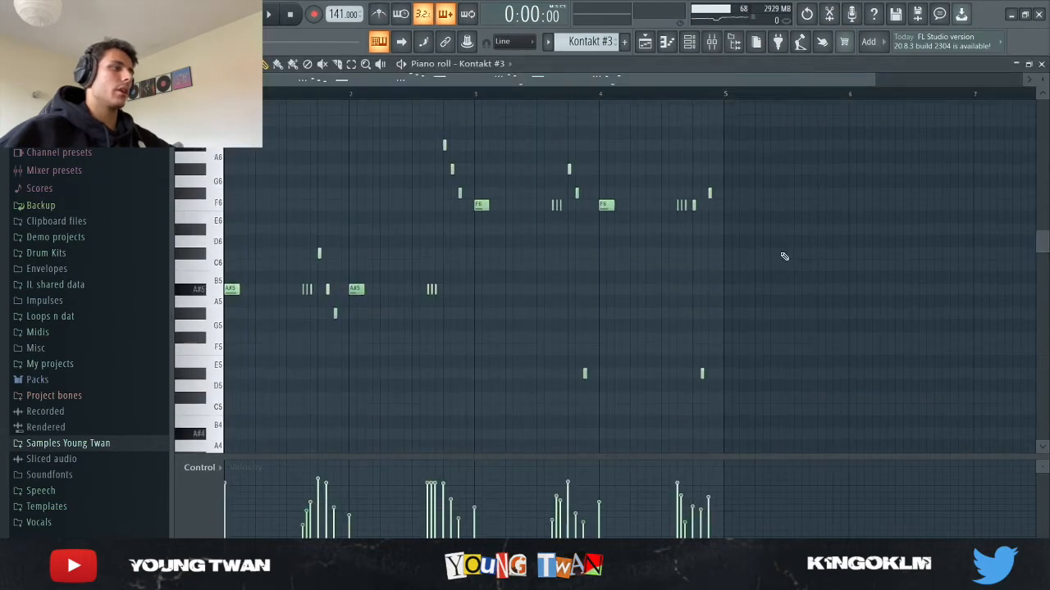
key("space")
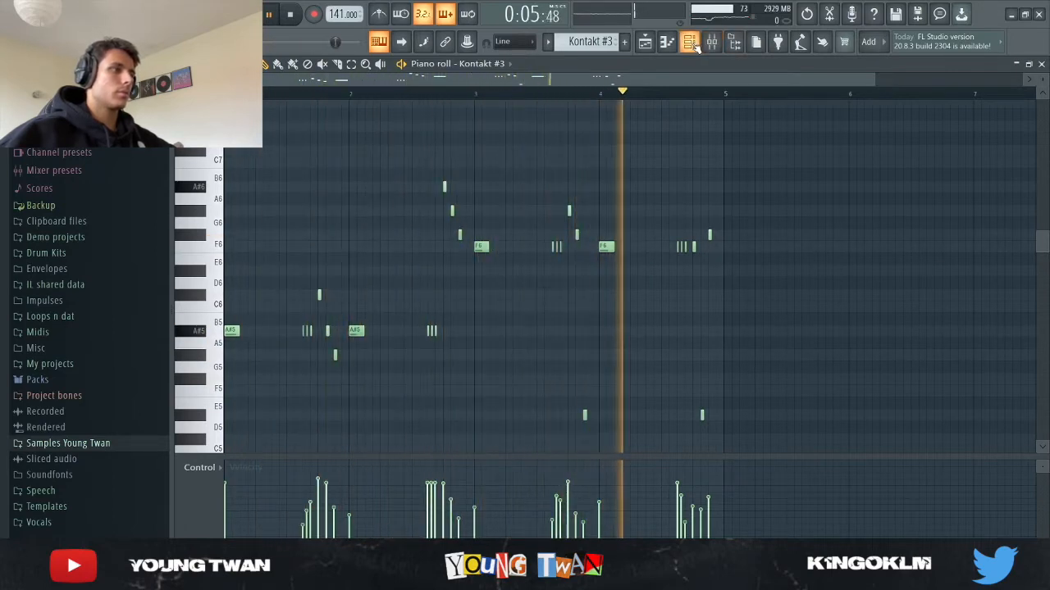
key("space")
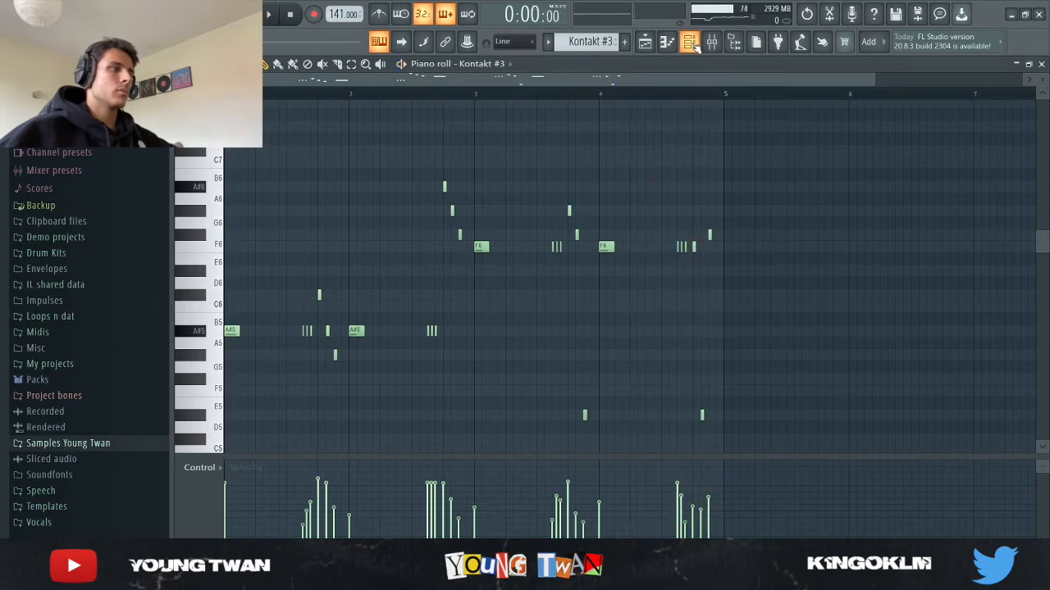
Switch to the Analog Lab V pattern and review its chords in the piano roll, auditioning the D#5 and A#4 keys.
left_click(691, 43)
scroll(597, 45, "up", 3)
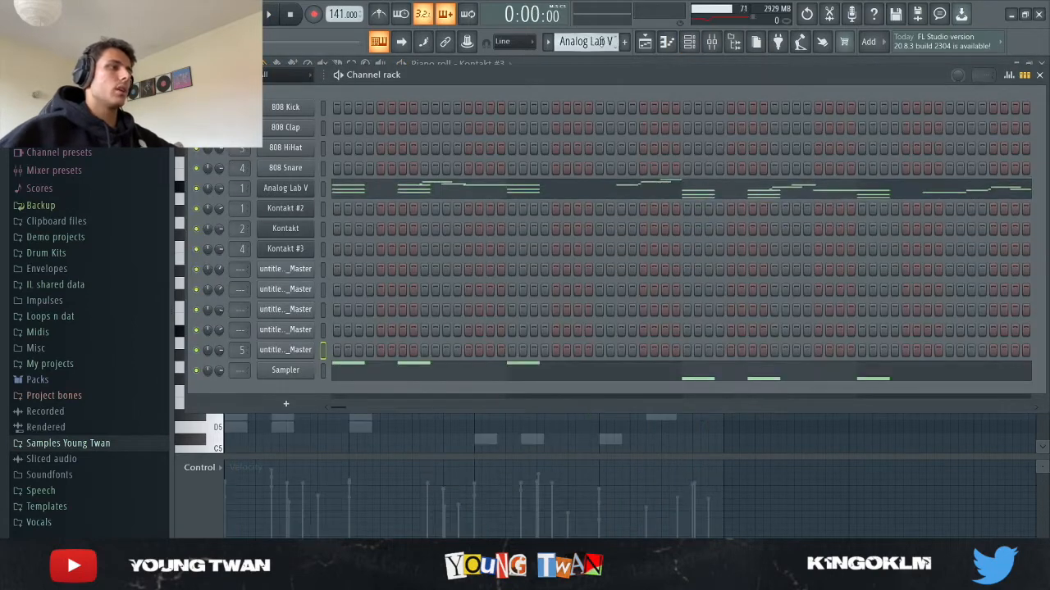
left_click(462, 195)
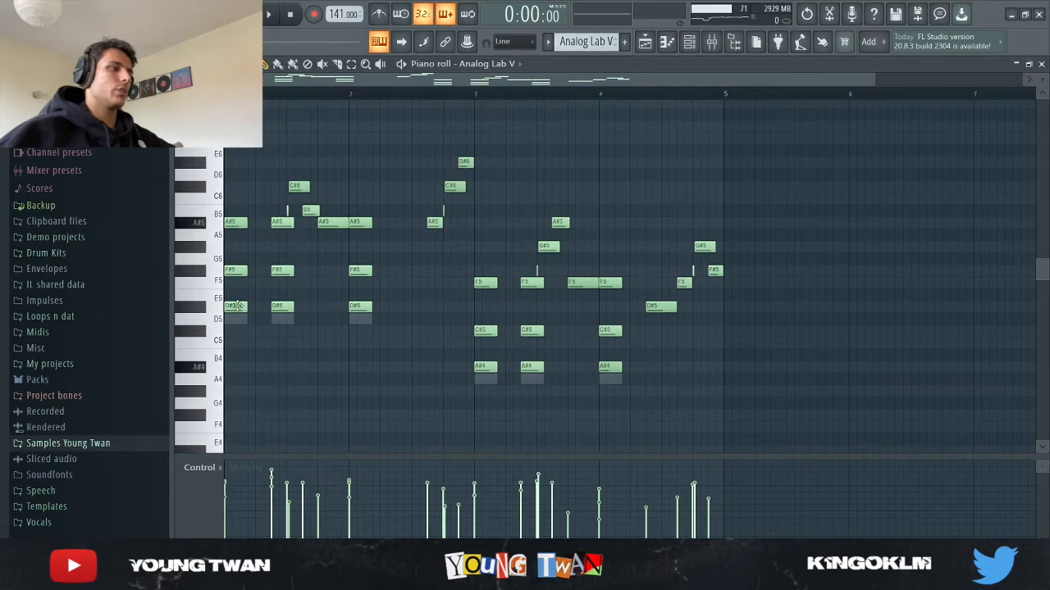
left_click(198, 310)
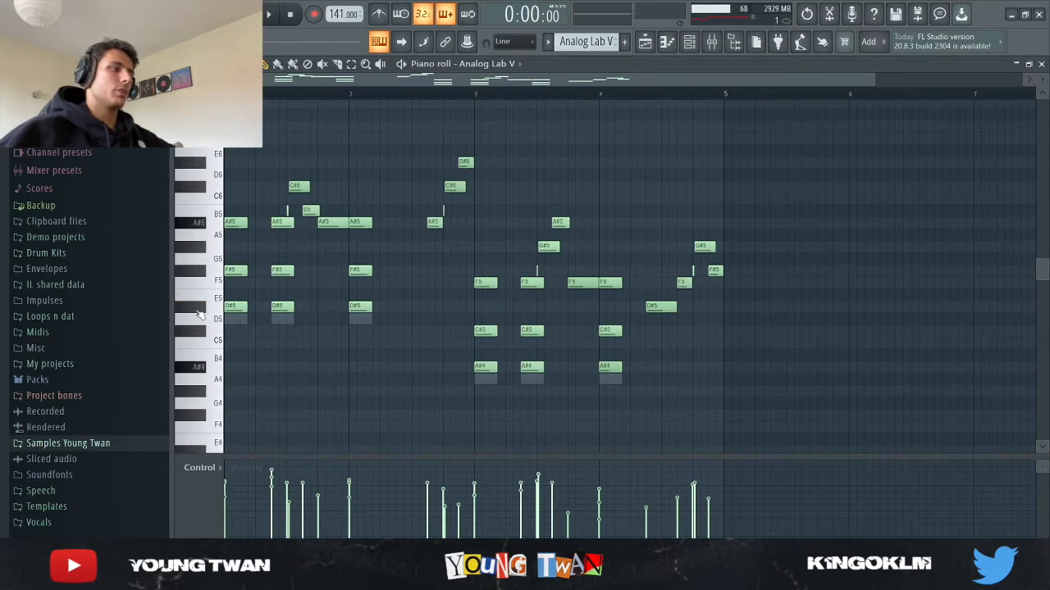
left_click(198, 308)
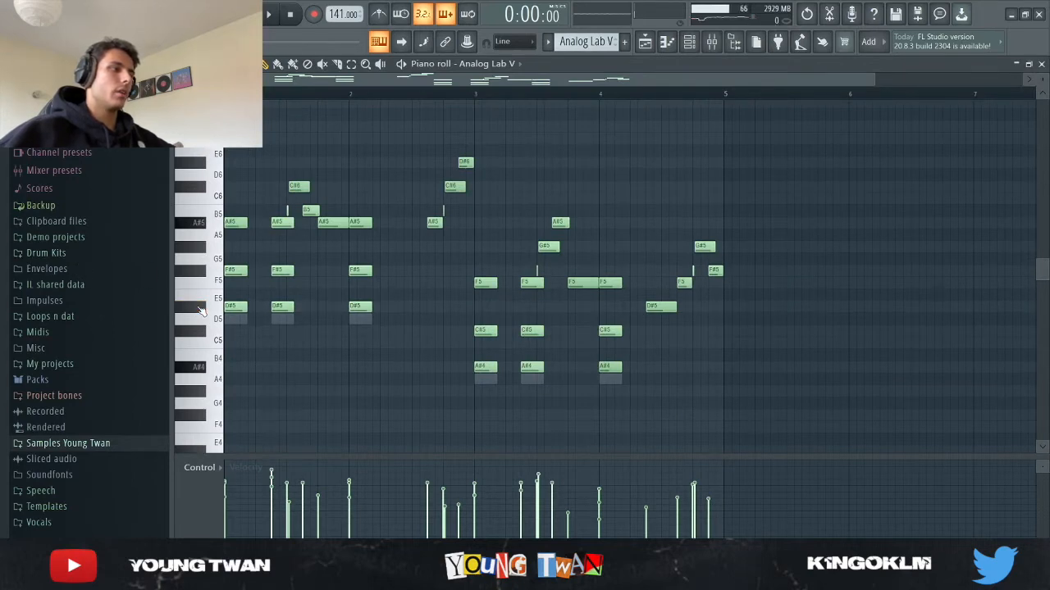
left_click(197, 369)
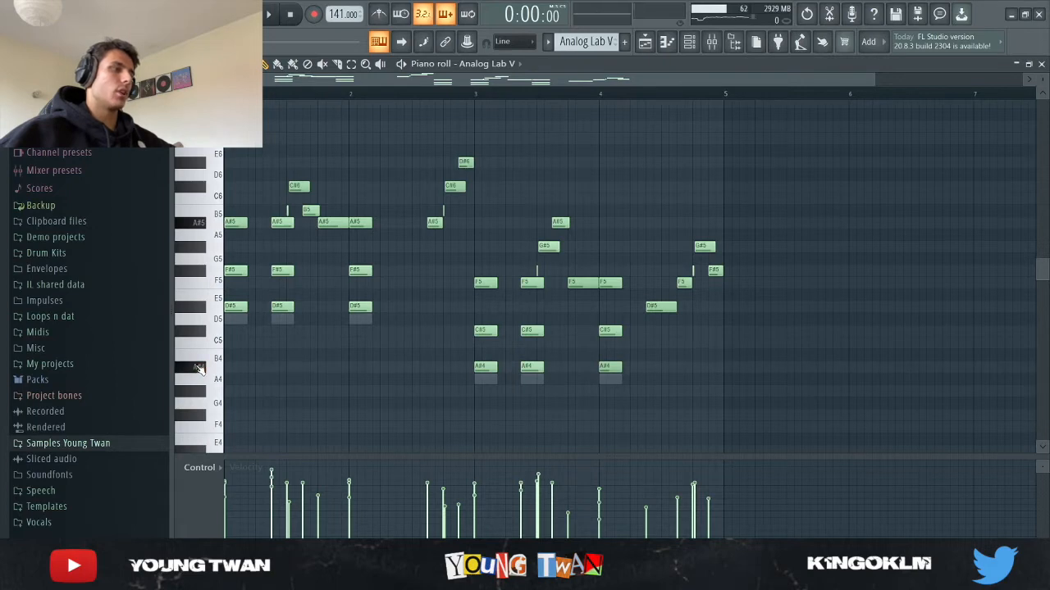
Return to the Kontakt #3 pattern's notes in the piano roll, audition the A#5 key and examine the phrase around F6.
scroll(586, 42, "down", 3)
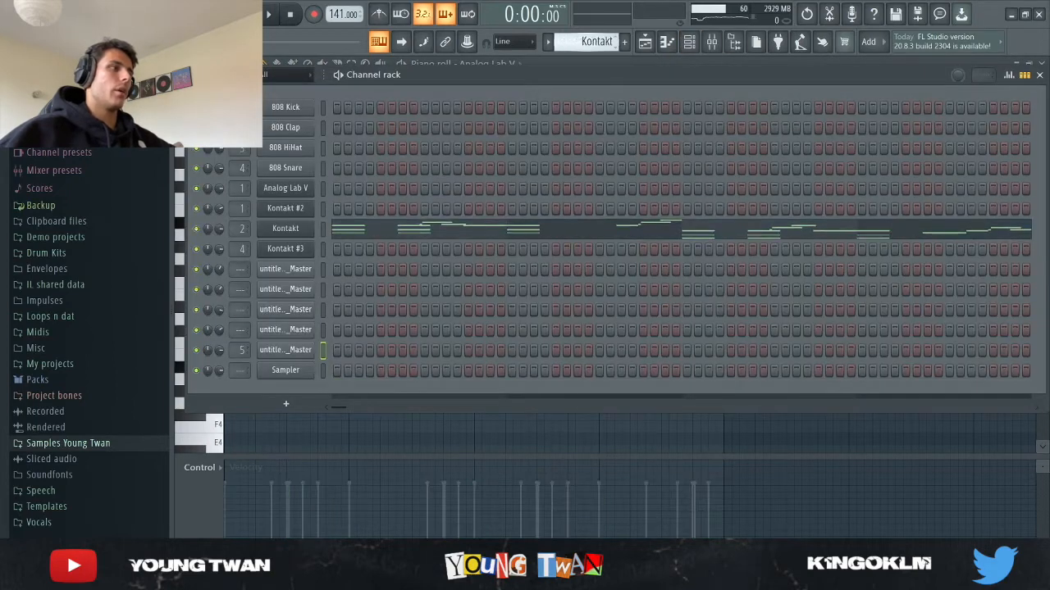
left_click(482, 249)
scroll(281, 300, "up", 3)
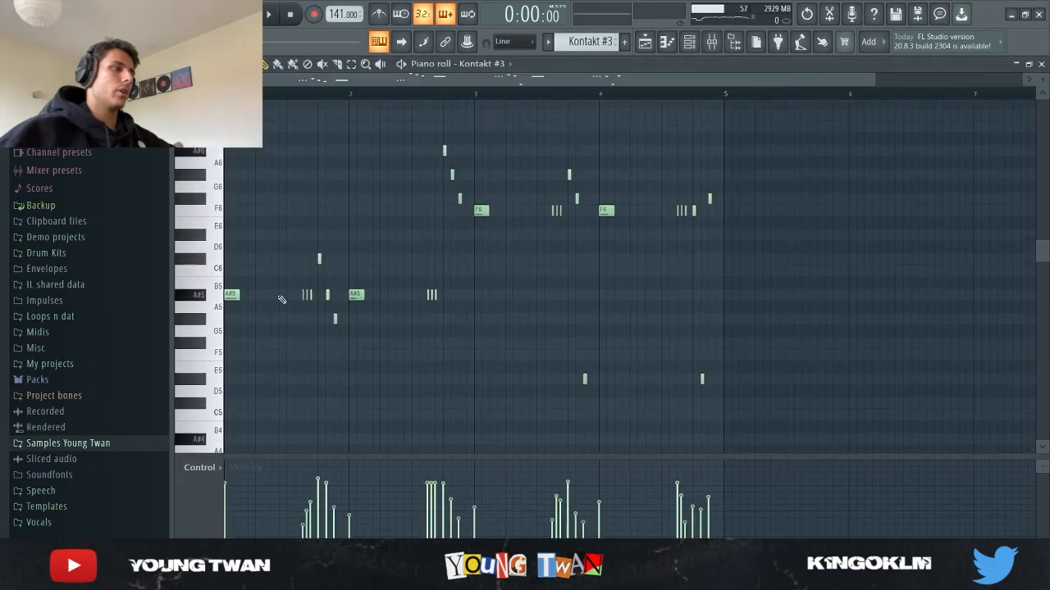
left_click(198, 299)
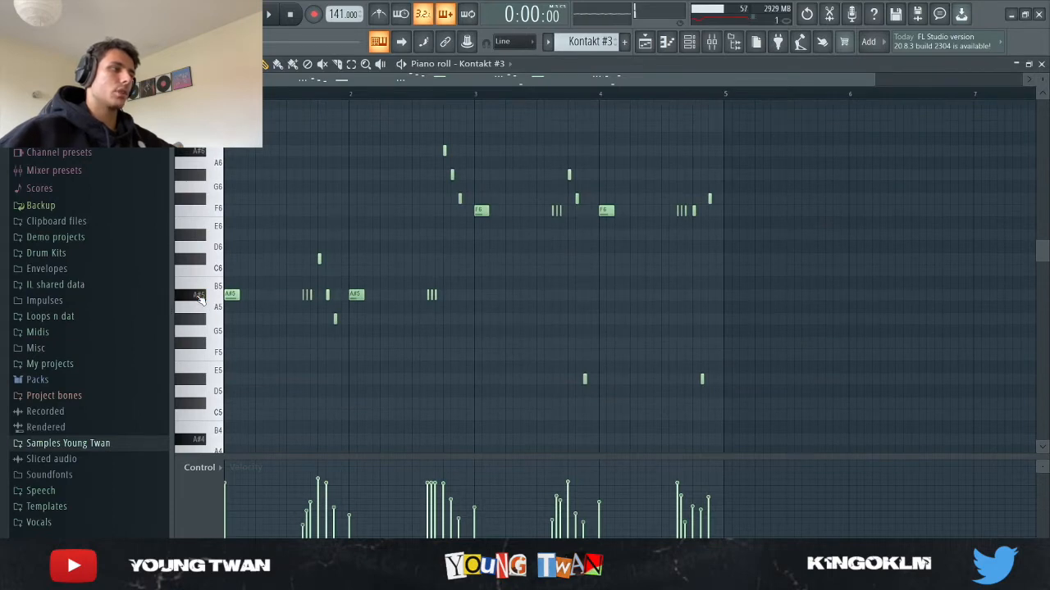
left_click_drag(492, 212, 494, 223)
right_click(493, 224)
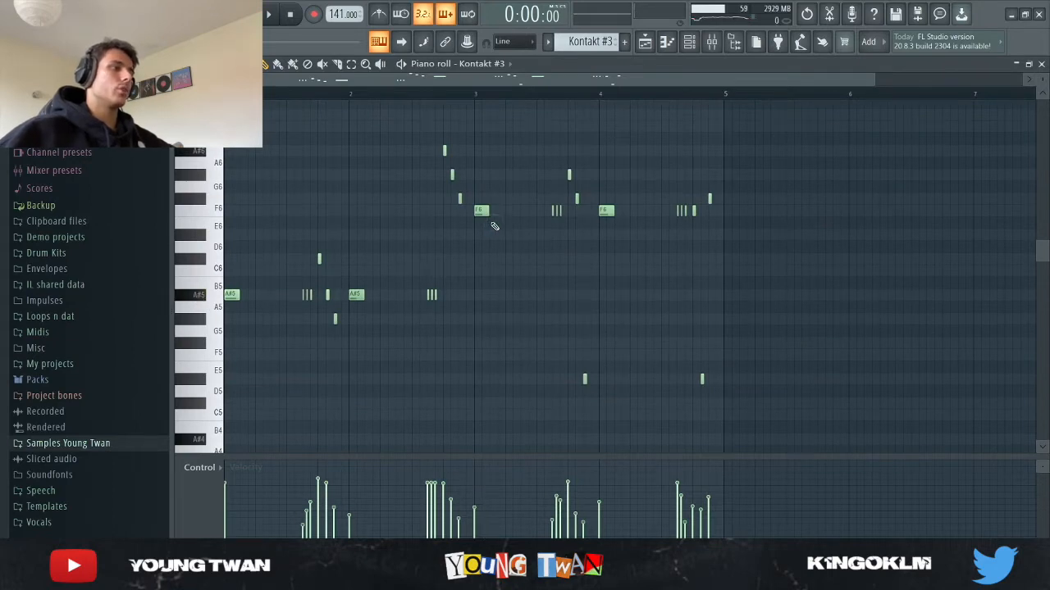
scroll(484, 279, "up", 2)
scroll(507, 314, "down", 1)
scroll(511, 314, "down", 2)
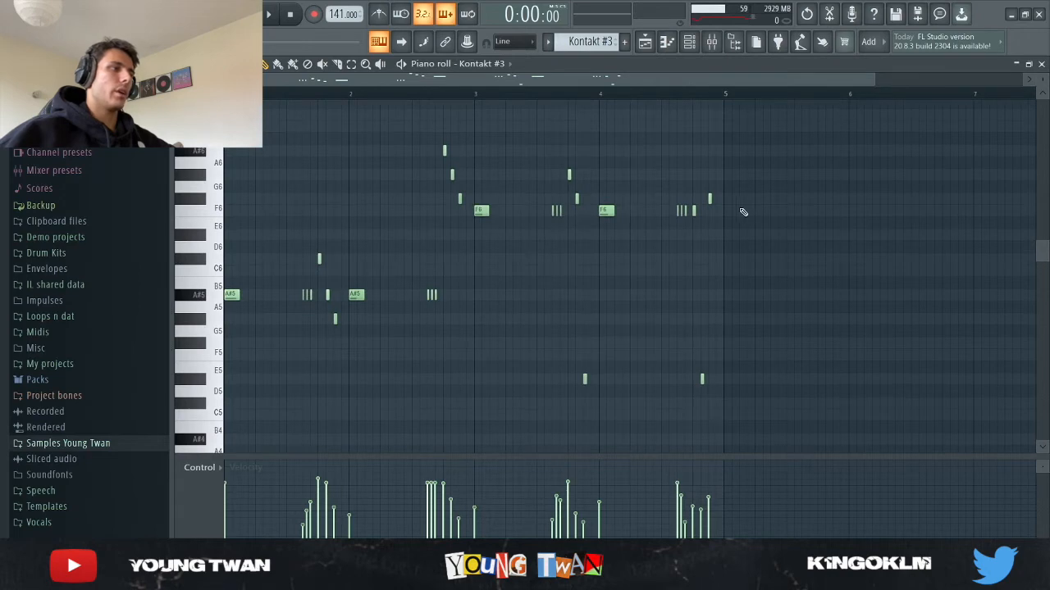
Select Insert 4 in the mixer and check its Fruity parametric EQ 2.
left_click(711, 45)
left_click(711, 41)
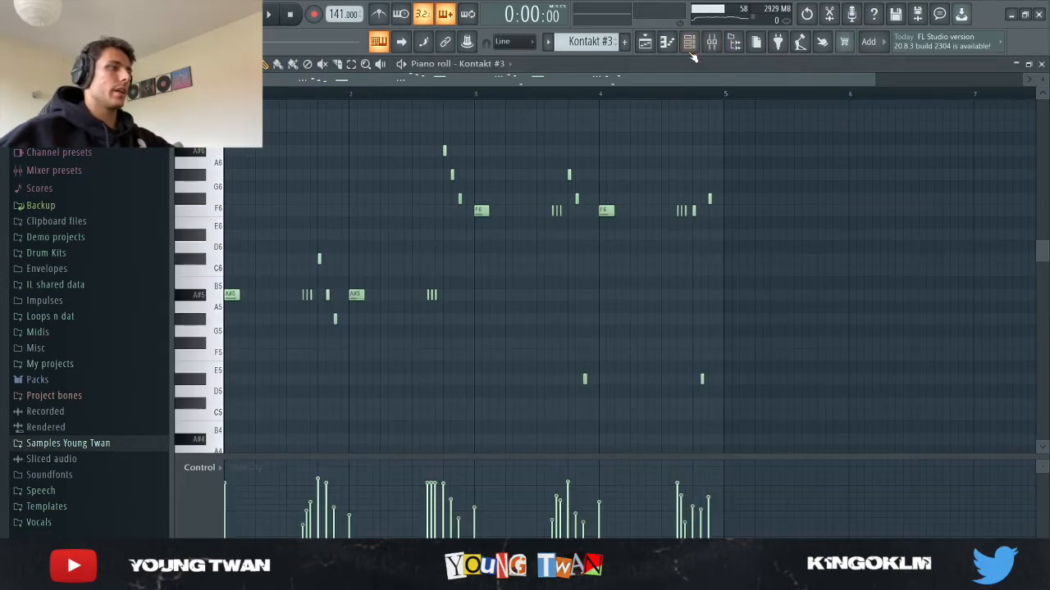
left_click(689, 41)
left_click(711, 41)
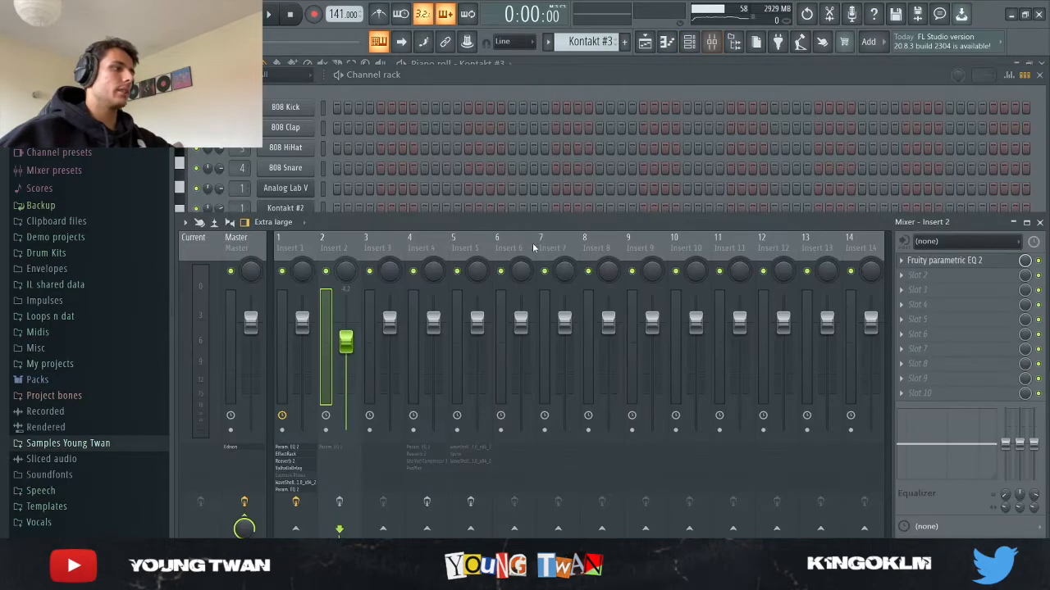
left_click(426, 255)
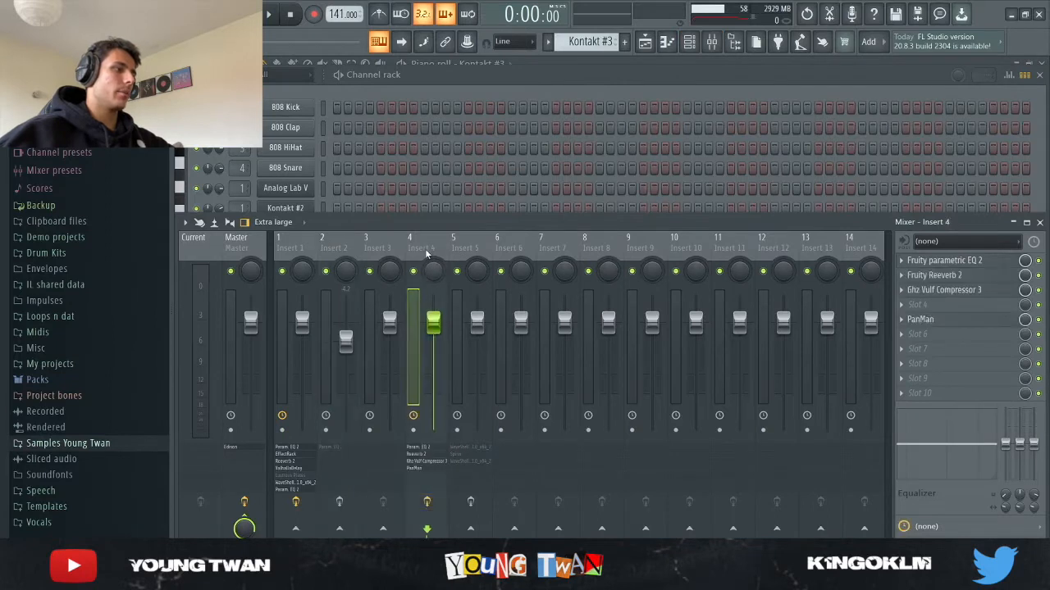
left_click(967, 260)
left_click(659, 167)
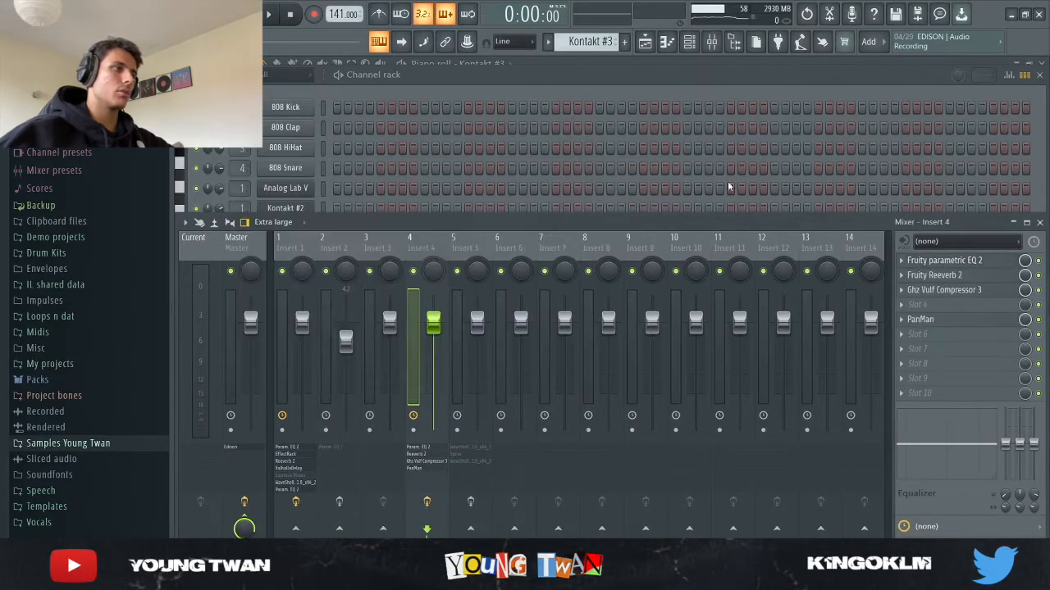
Inspect the Fruity Reeverb 2 settings on Insert 4, moving its window clear of the mixer controls, and close it.
left_click(982, 277)
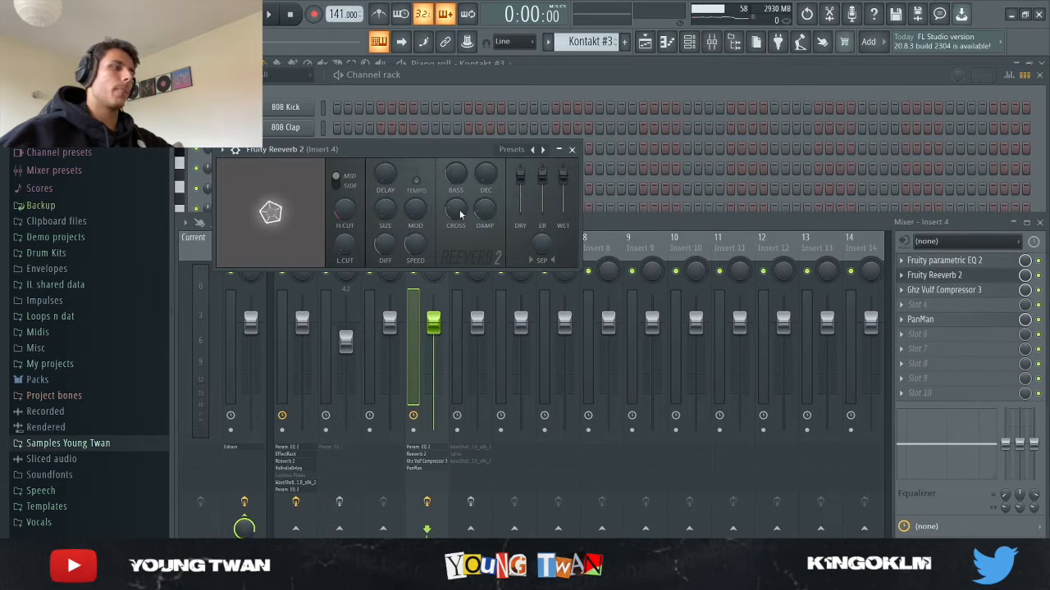
left_click_drag(405, 149, 549, 190)
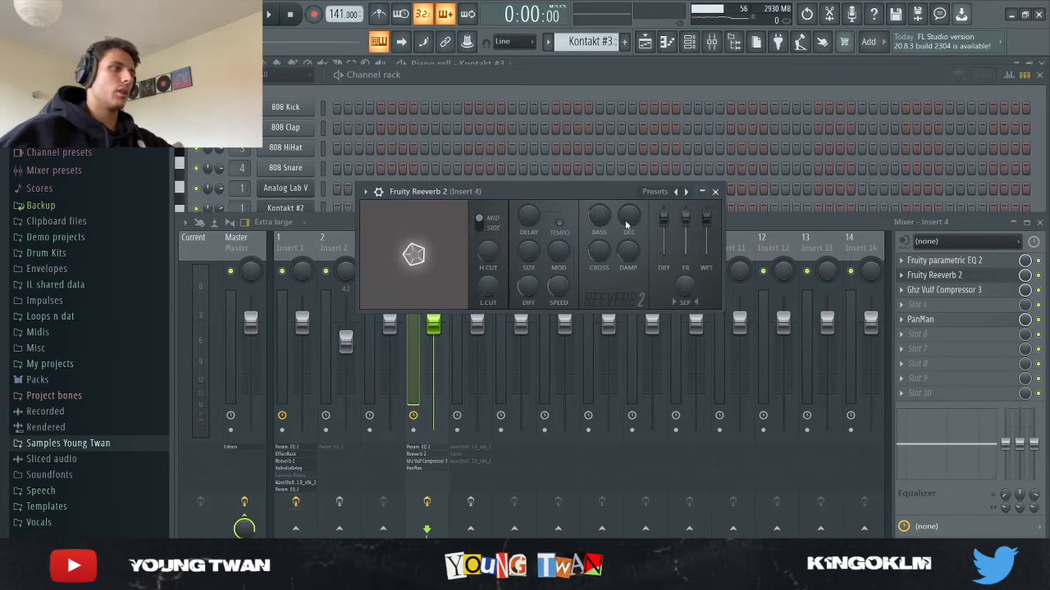
left_click(715, 192)
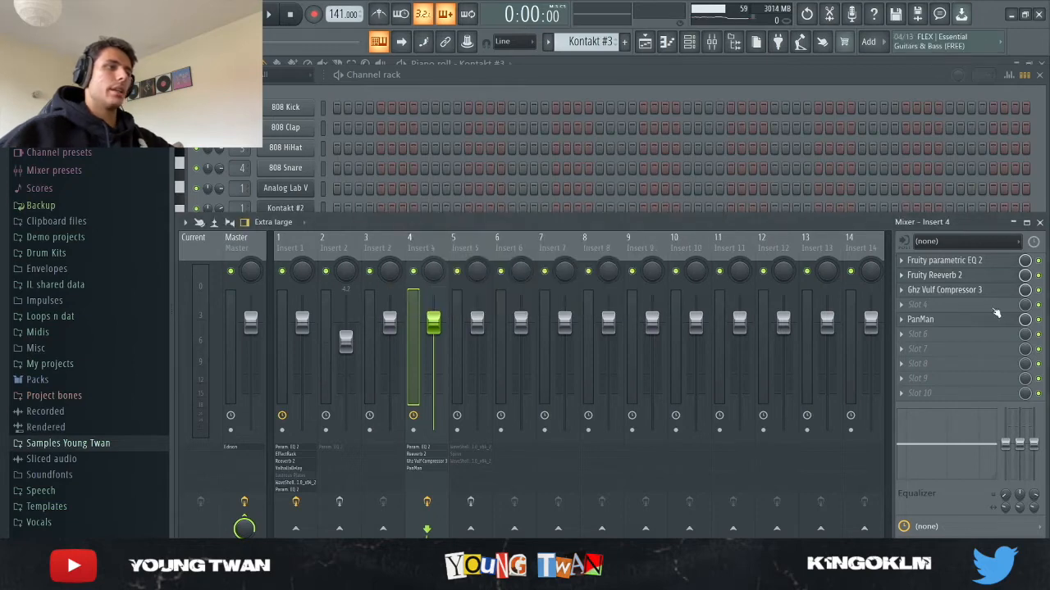
Inspect the Ghz Vulf Compressor 3 and PanMan effects on Insert 4.
left_click(964, 291)
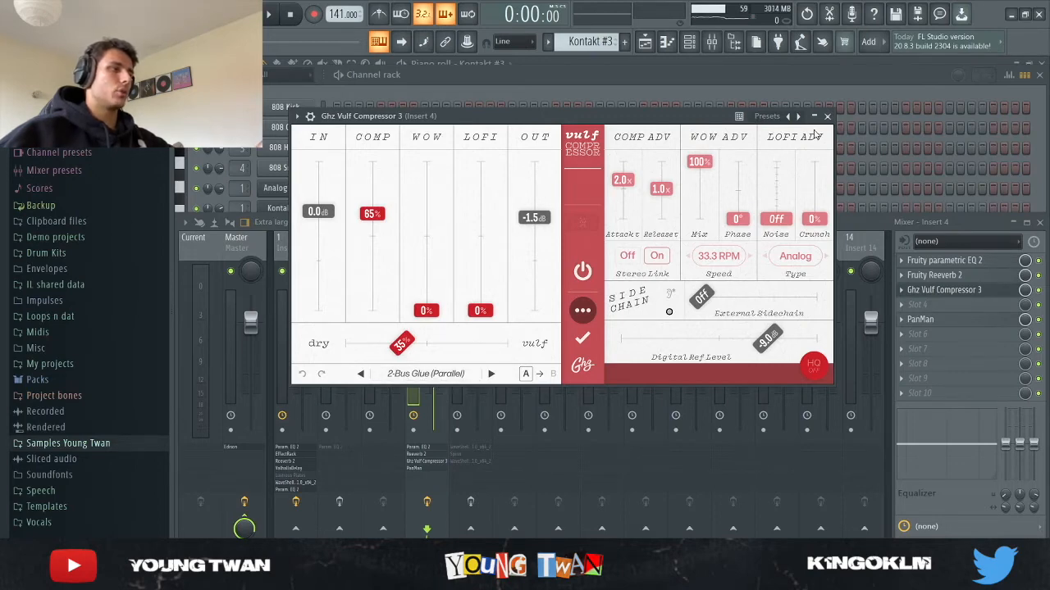
left_click(827, 116)
left_click(951, 320)
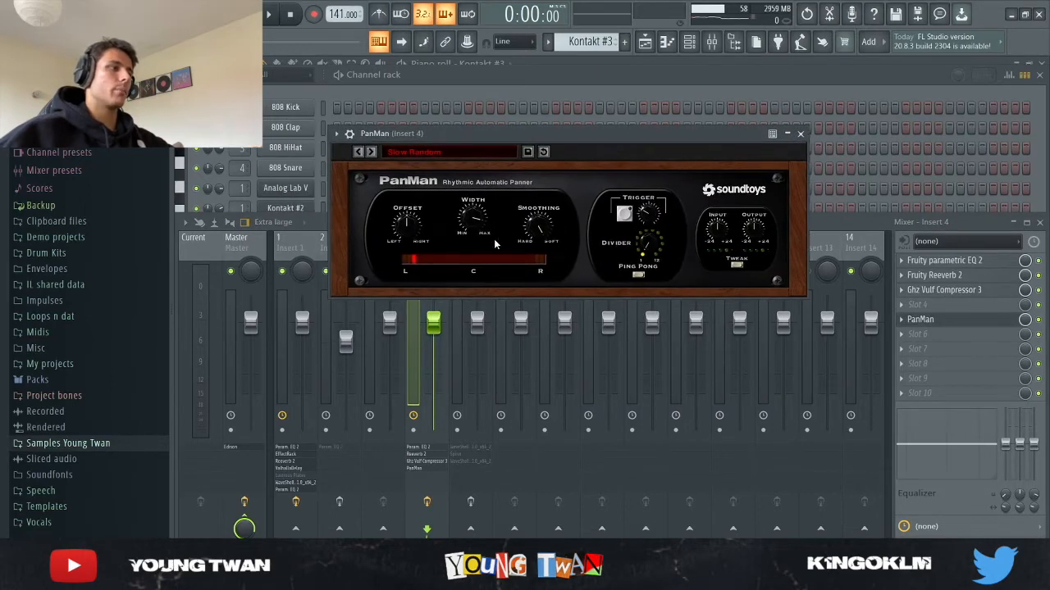
key("Escape")
Solo Insert 4, play the Kontakt #3 pattern while watching PanMan's Slow Random panning, and unsolo the track after stopping playback.
right_click(414, 271)
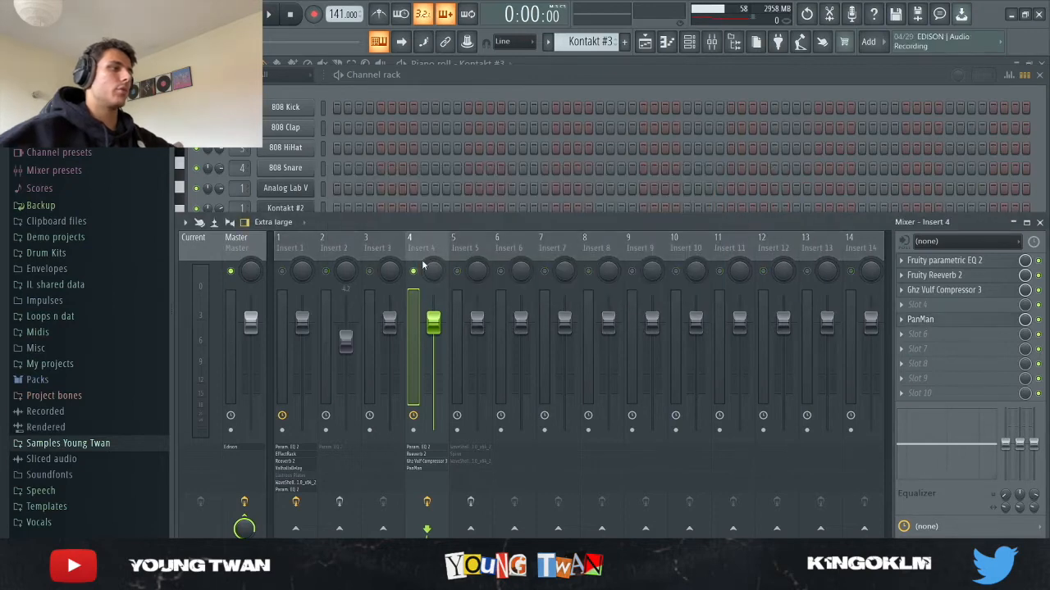
left_click(510, 84)
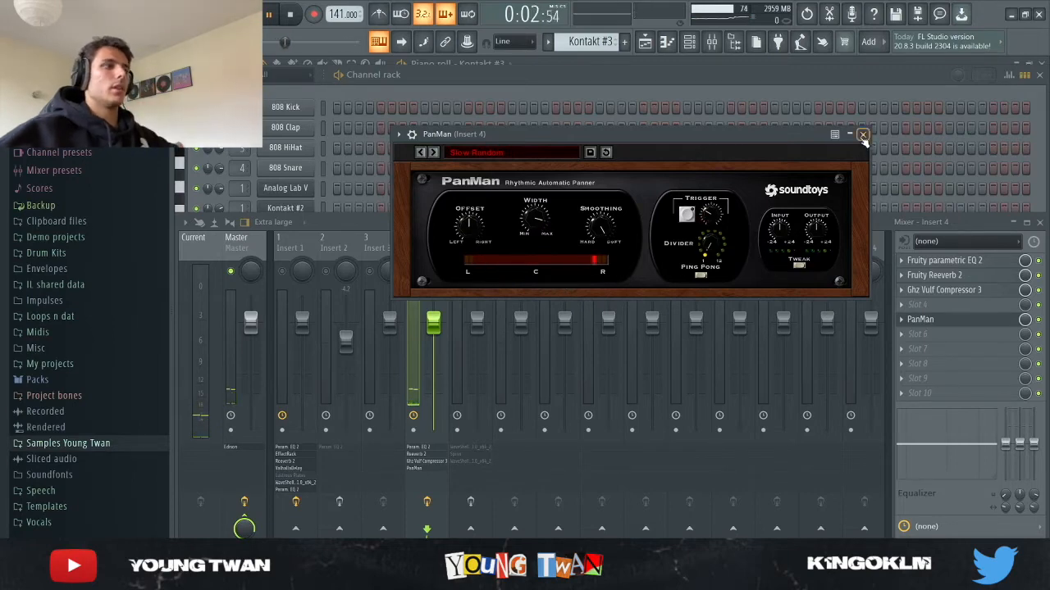
left_click(862, 134)
key("space")
right_click(414, 270)
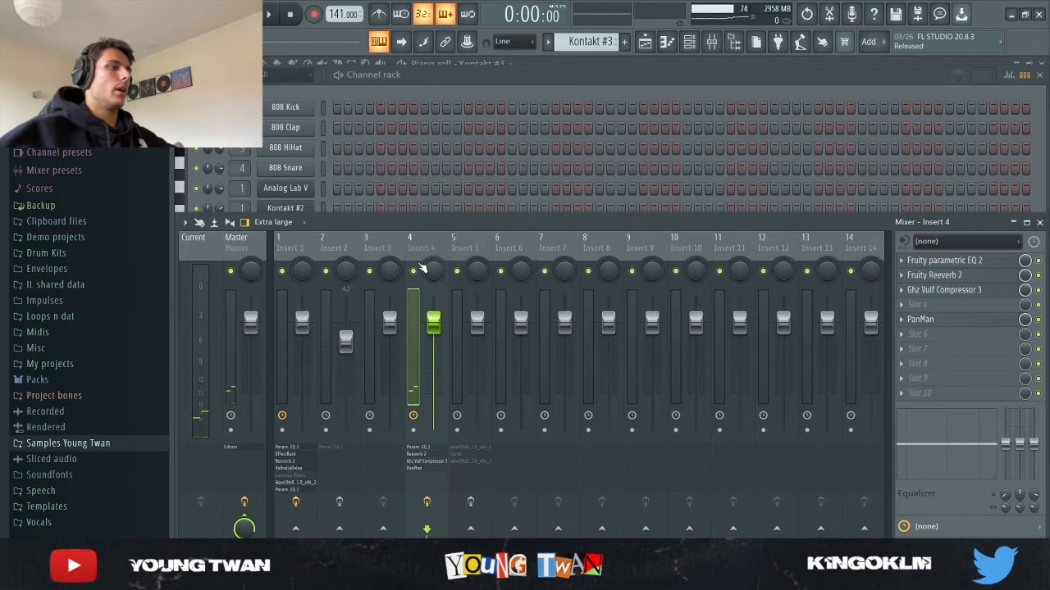
Solo Track 6 in the playlist and unmute Tracks 7, 8 and 9 to review the rendered audio layers.
left_click(669, 41)
right_click(351, 322)
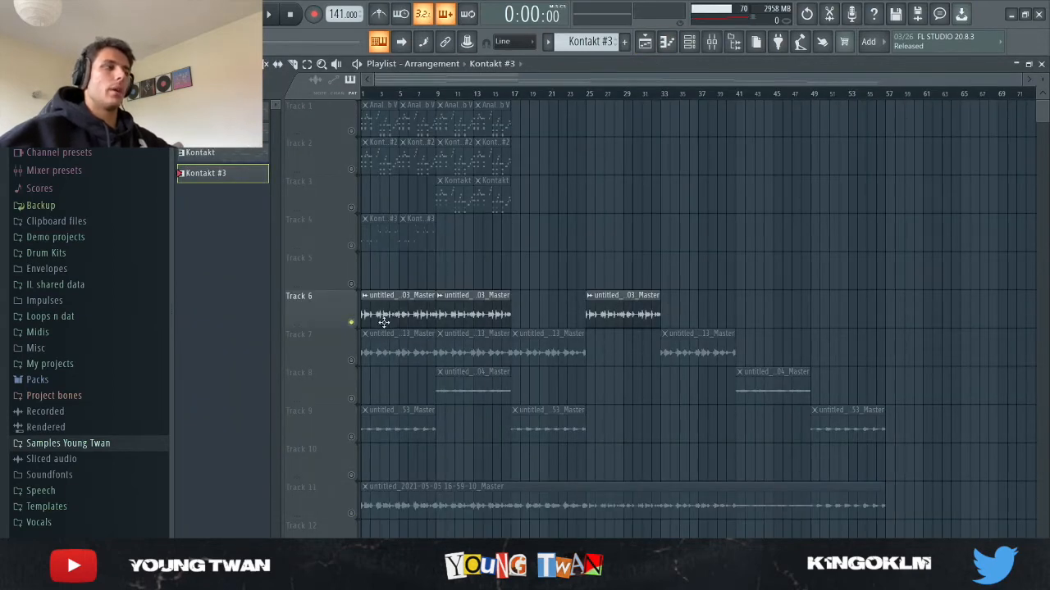
scroll(359, 382, "up", 4)
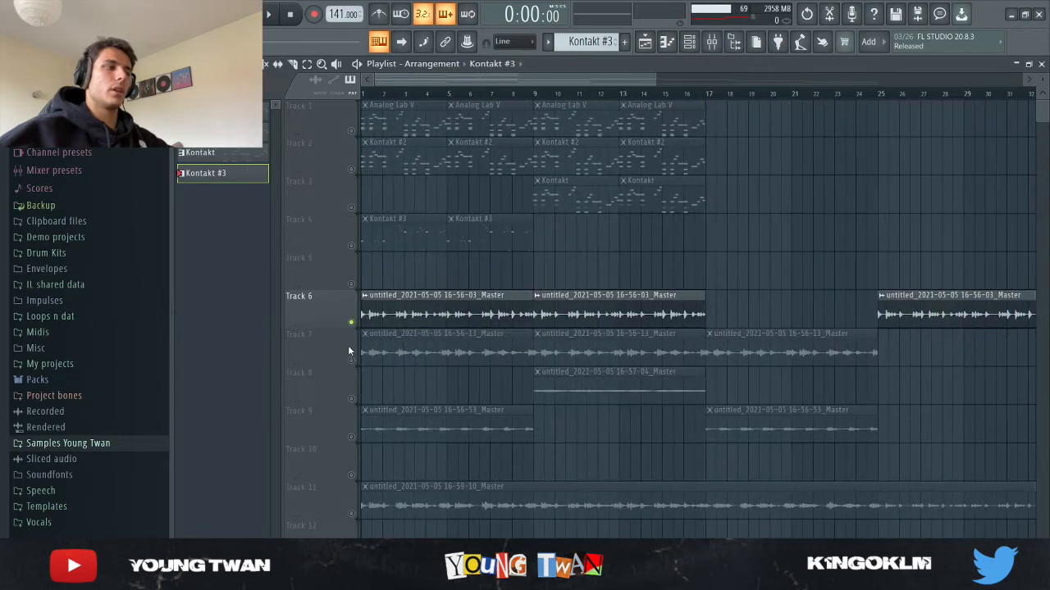
scroll(336, 347, "down", 4)
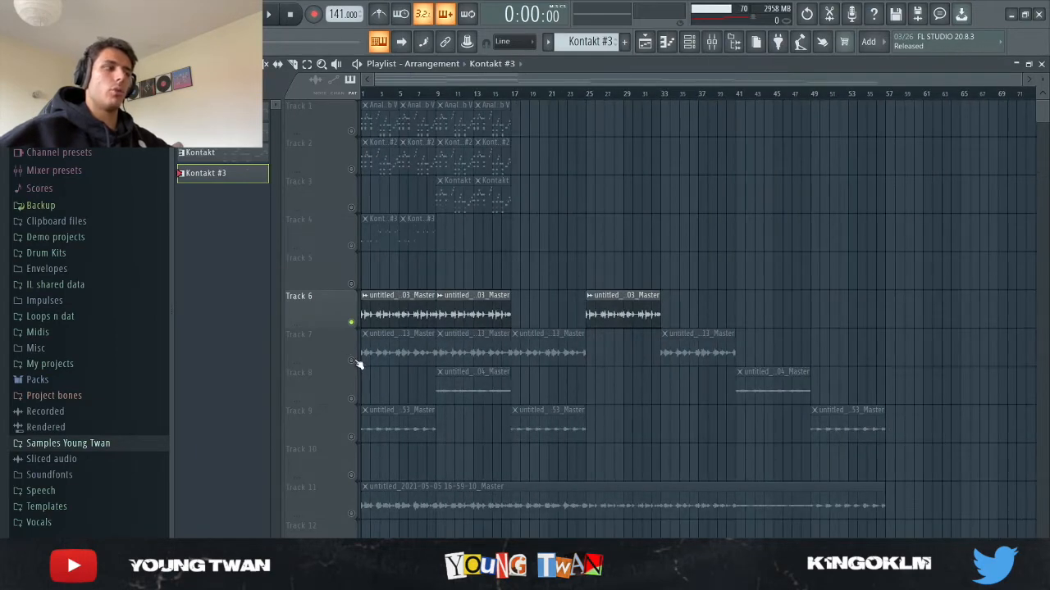
left_click(353, 361)
left_click(353, 399)
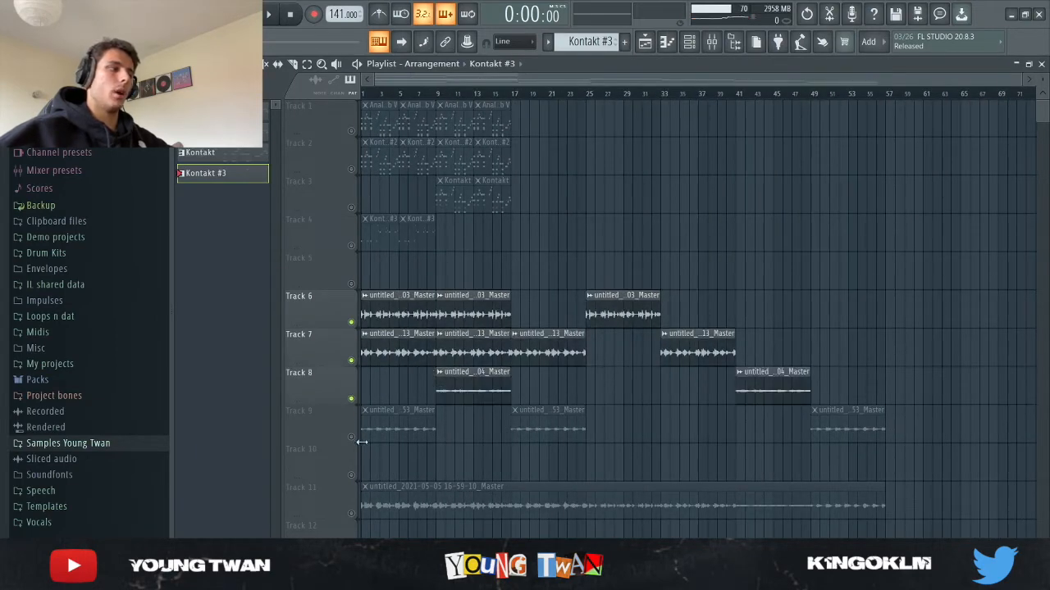
left_click(353, 437)
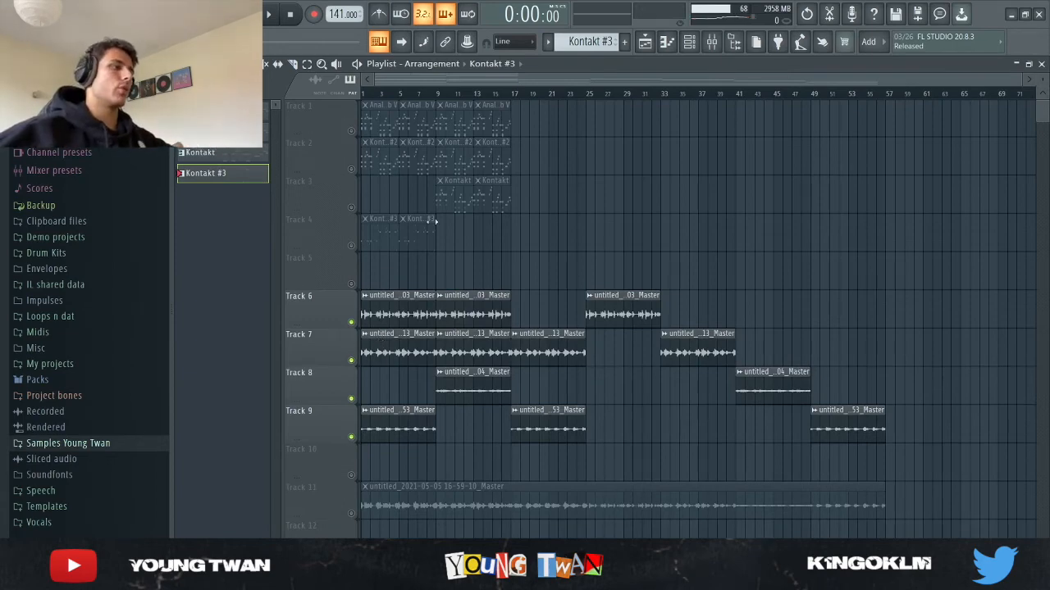
left_click_drag(305, 98, 364, 479)
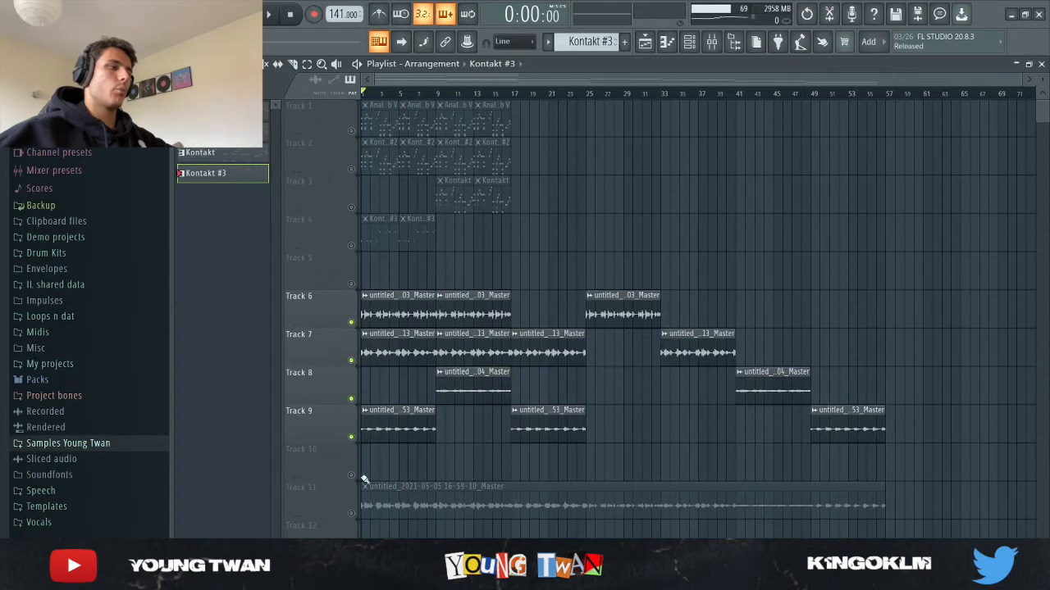
Solo Track 11 in the playlist and check the channel settings of its long rendered Master clip.
right_click(353, 514)
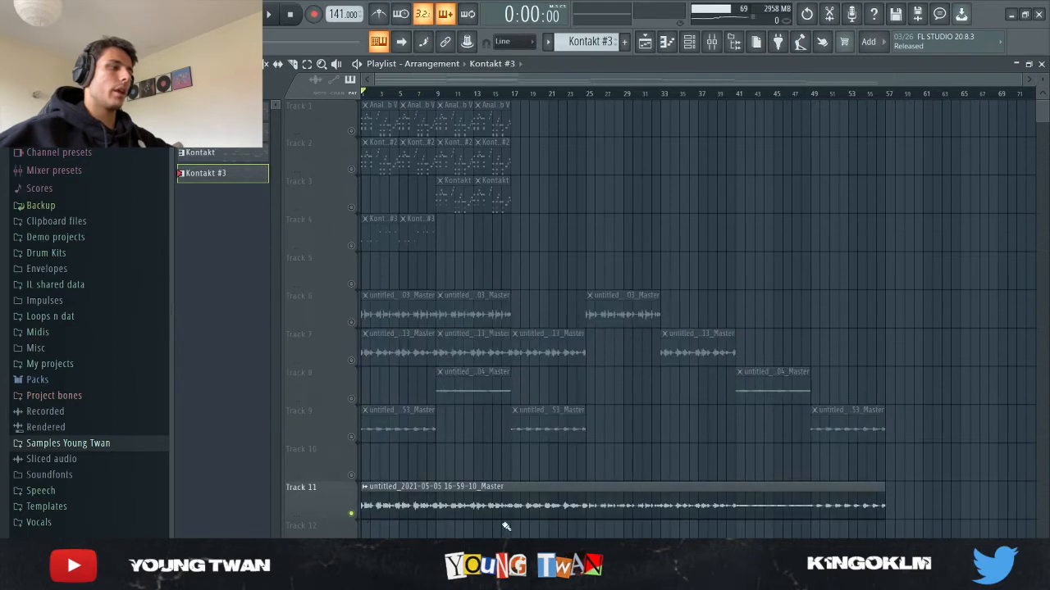
double_click(548, 489)
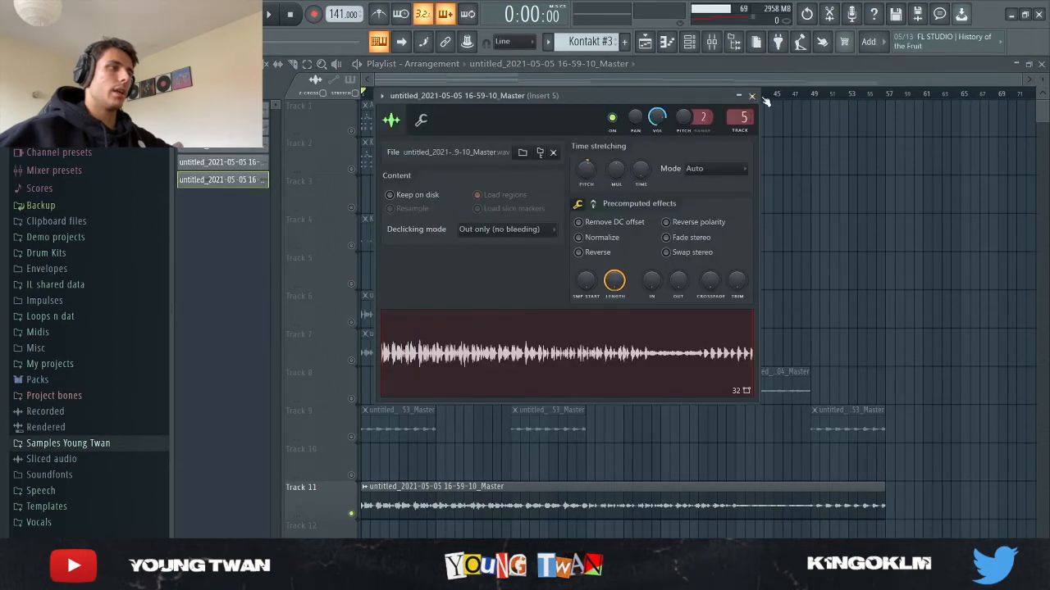
left_click(751, 96)
Enable the effects on mixer Insert 5 and inspect its first WaveShell effect, the vinyl plugin with the Lacquer AR MM preset.
left_click(711, 41)
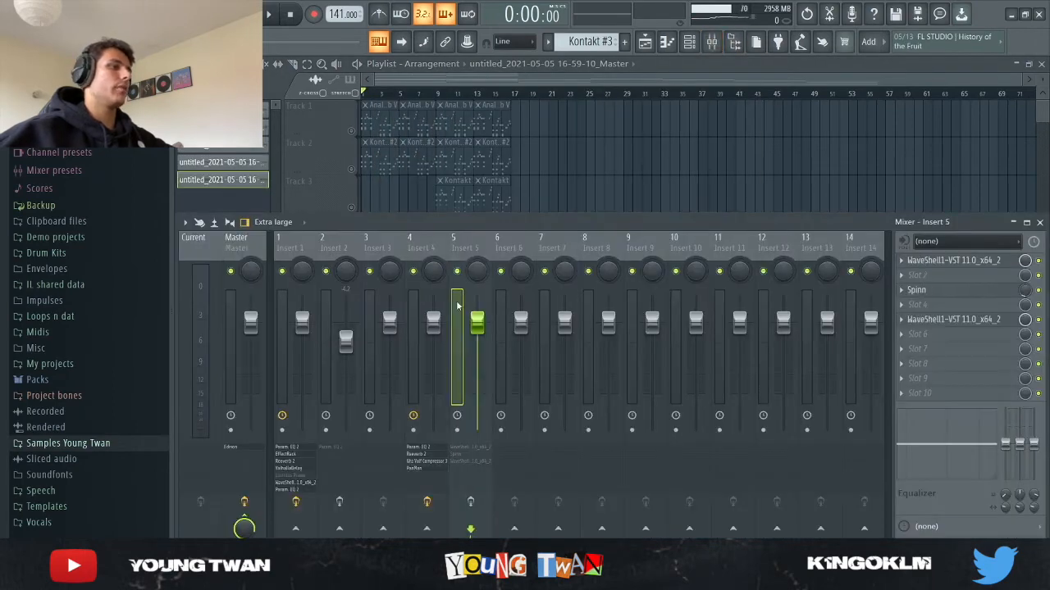
left_click(486, 503)
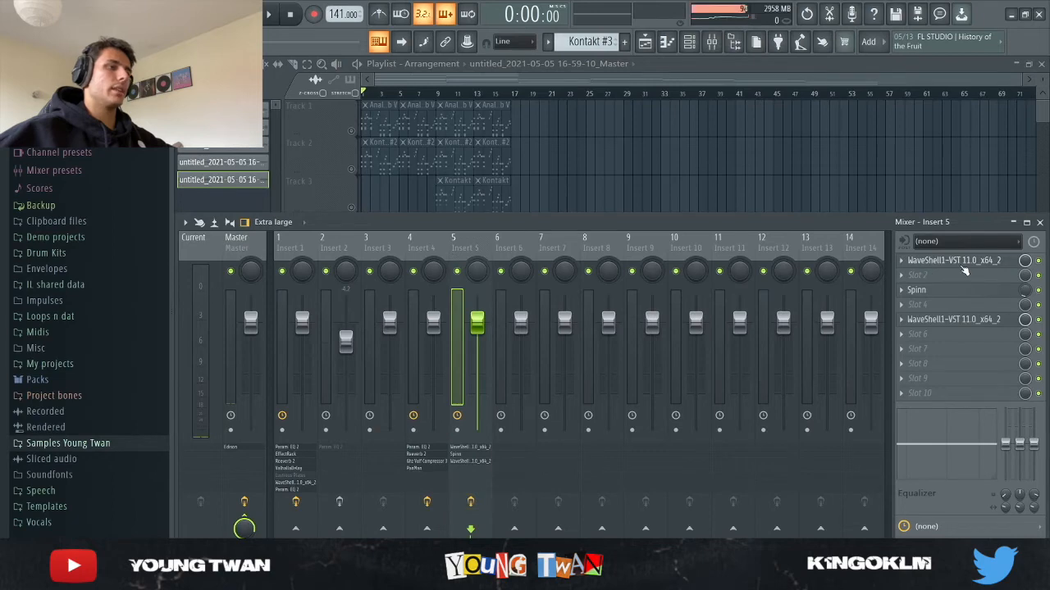
left_click(959, 261)
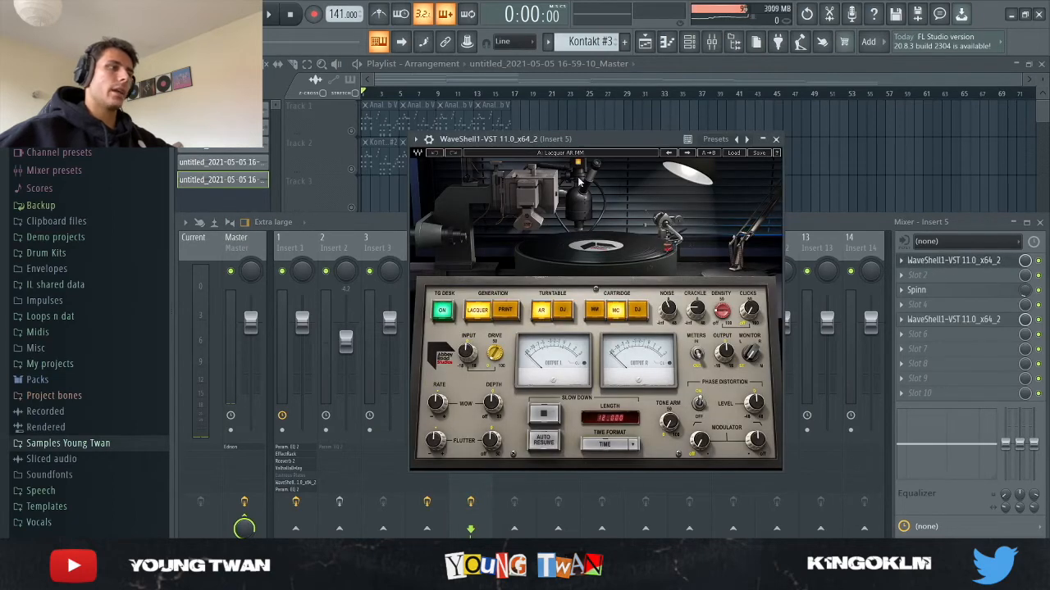
left_click(777, 140)
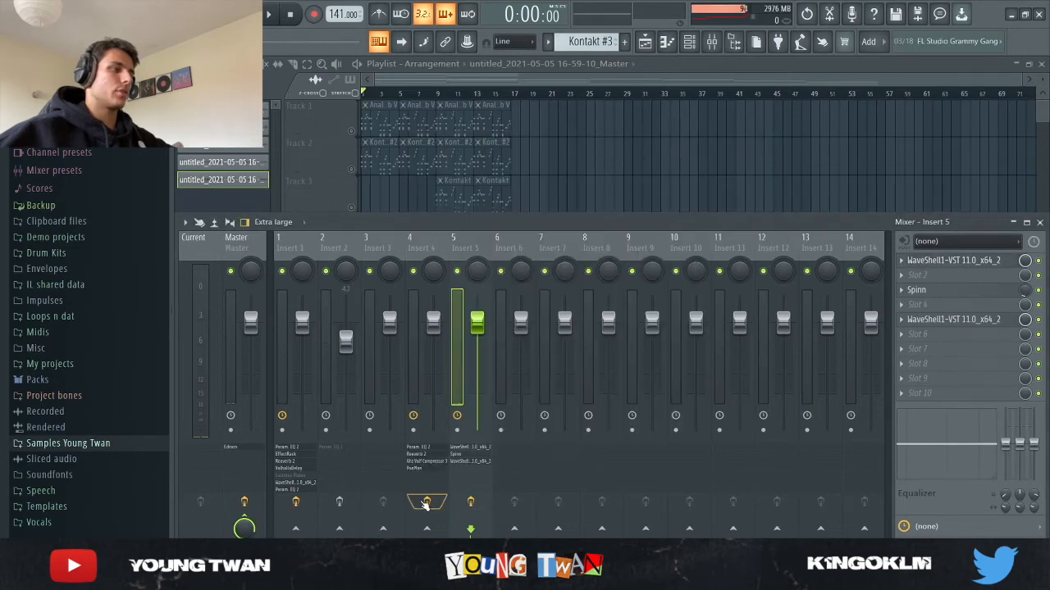
Inspect the Slow Style preset in Spinn and the S1 Stereo Imager on Insert 5, and return to the playlist.
left_click(964, 294)
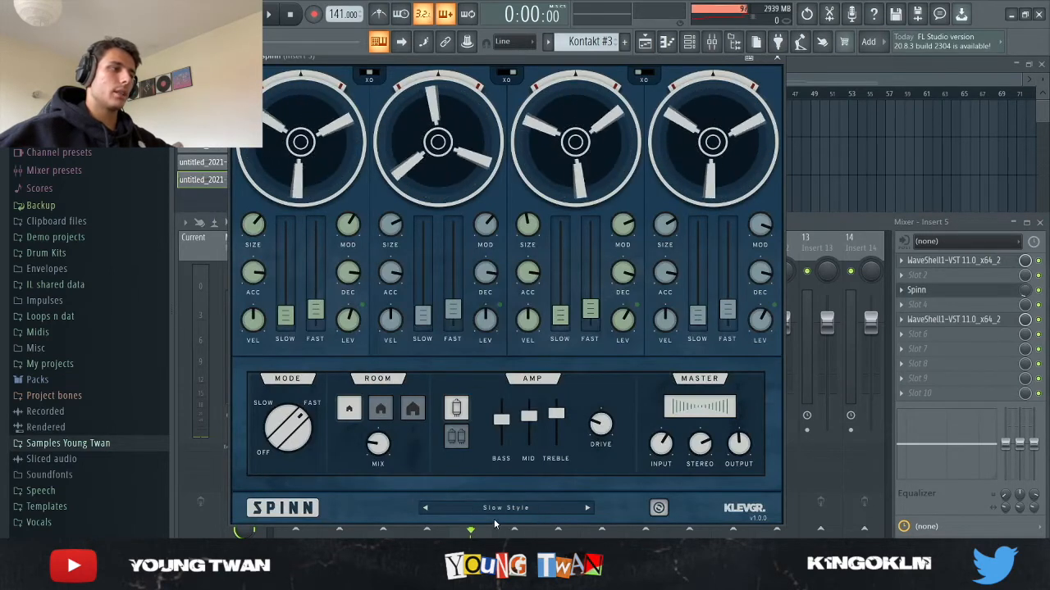
left_click(777, 61)
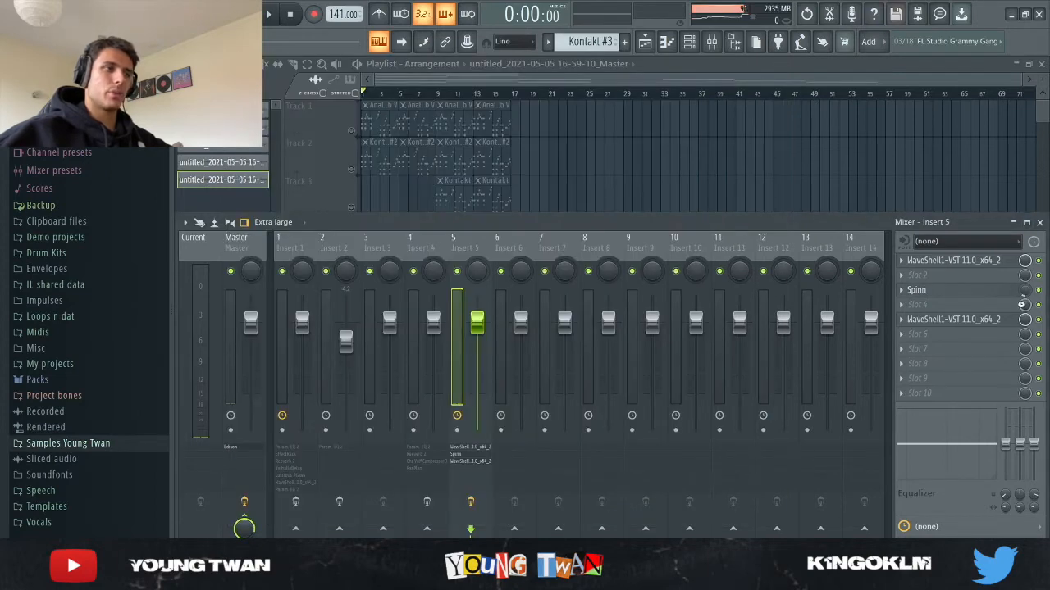
left_click(967, 321)
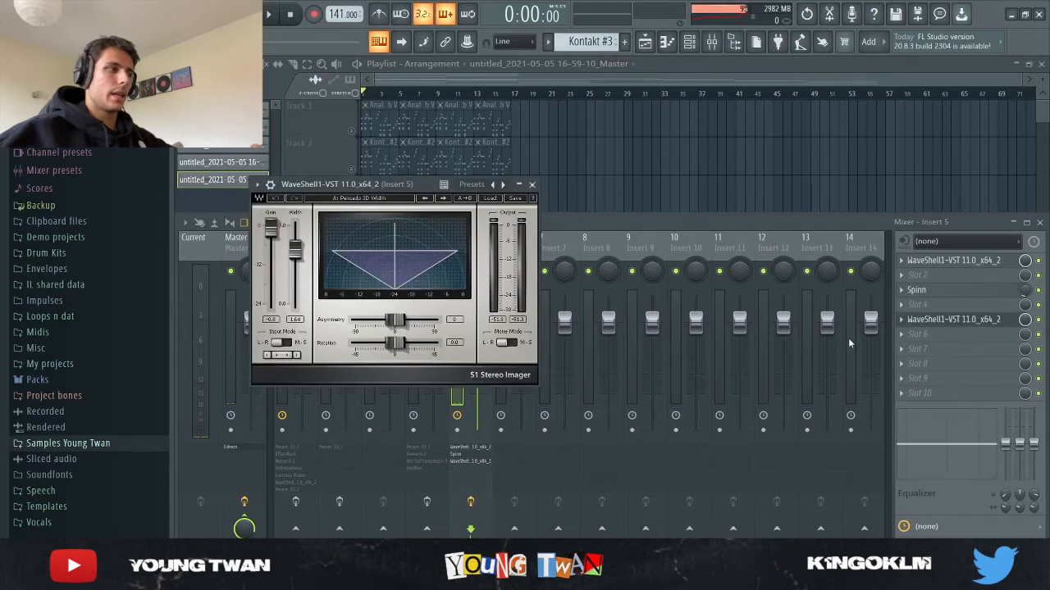
left_click(956, 325)
left_click(745, 175)
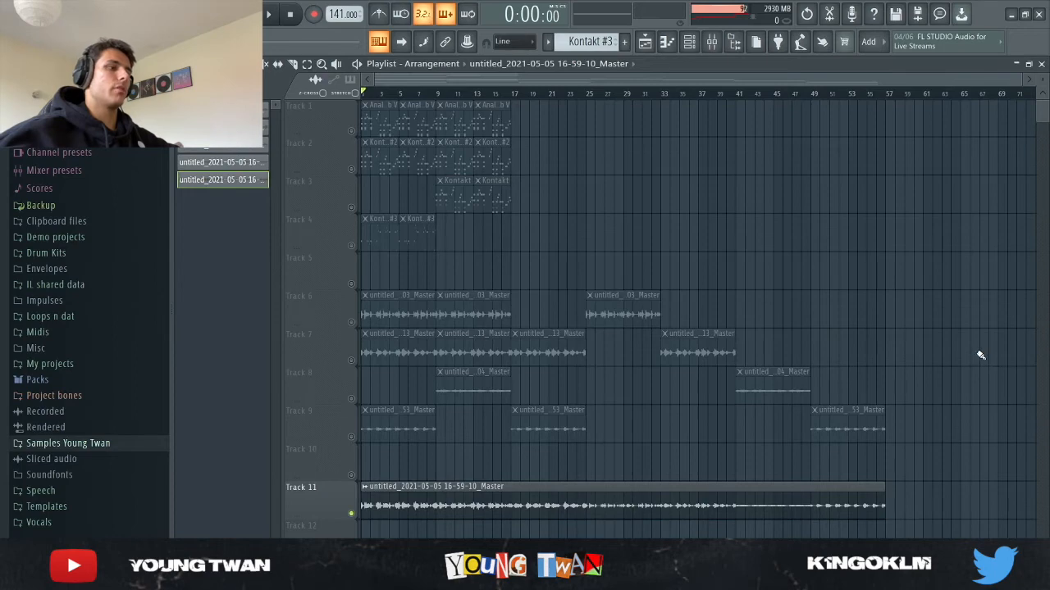
Play the rendered clip on Track 11 through the Insert 5 effects, stopping and restarting from the beginning.
key("space")
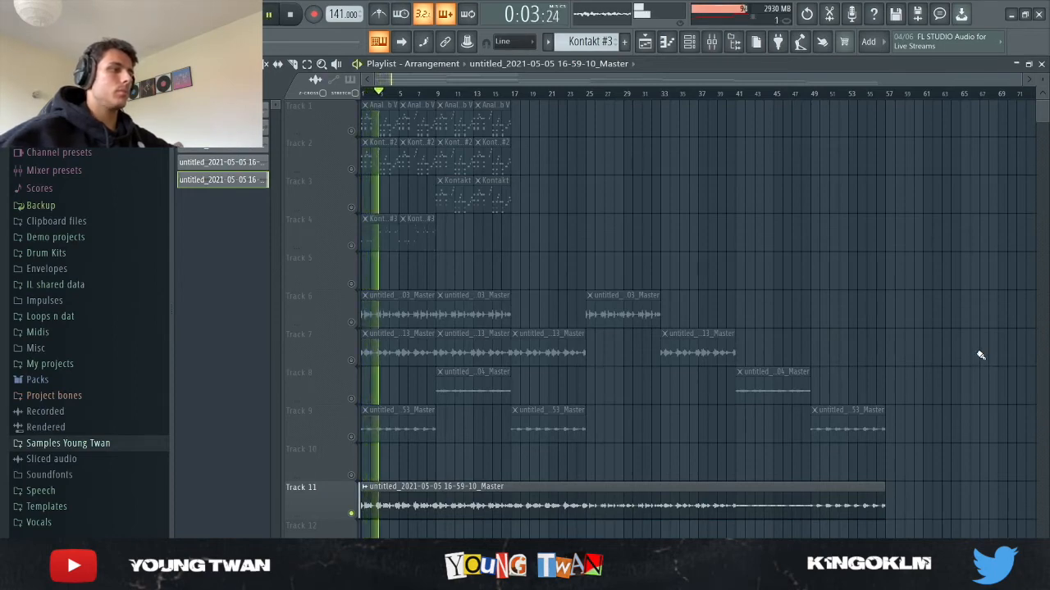
key("space")
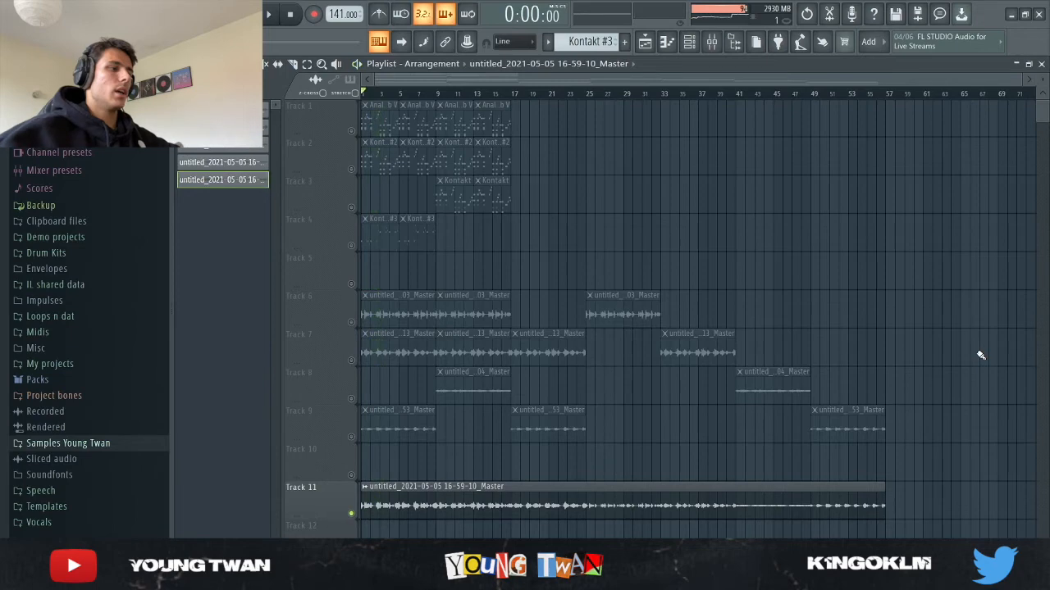
double_click(591, 506)
key("Escape")
key("space")
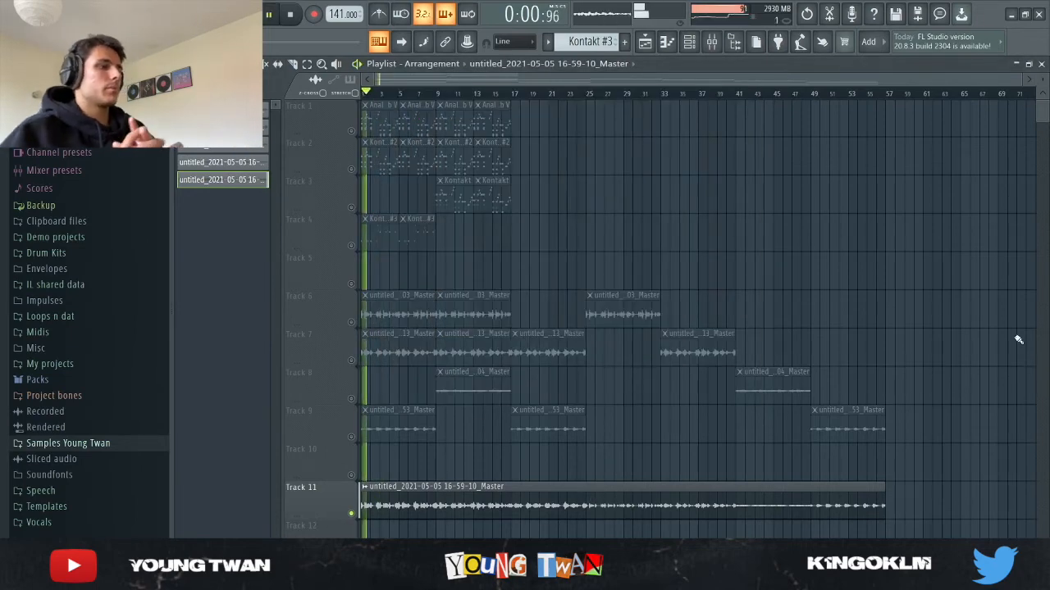